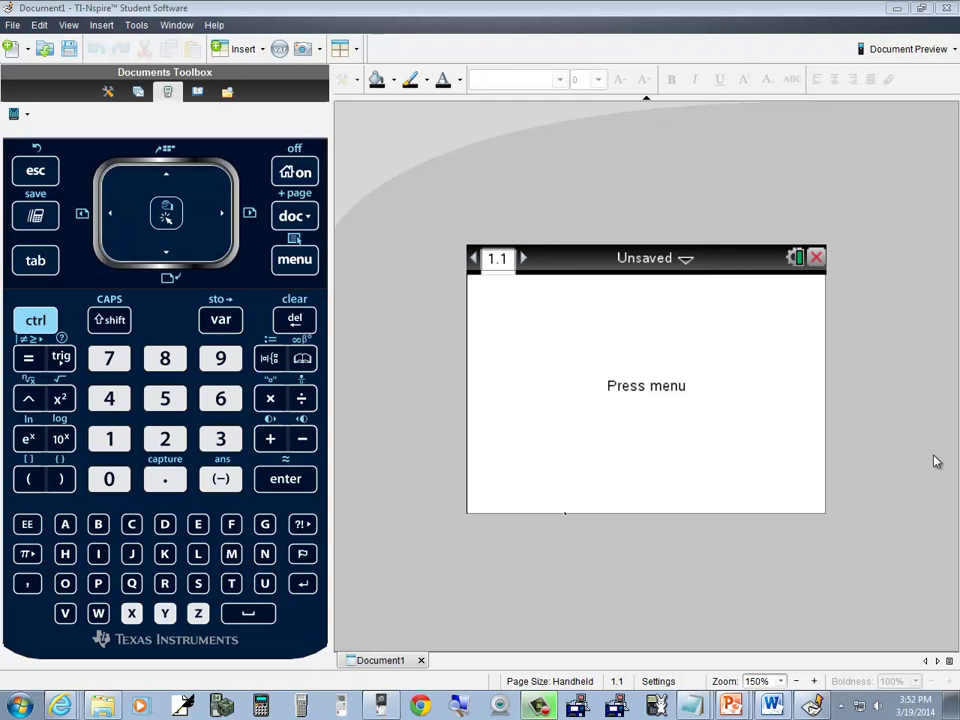
Step: View the equation on slide 2 of ca_zooming.ppt in PowerPoint and return to TI-Nspire Student Software
mouse_move(735, 705)
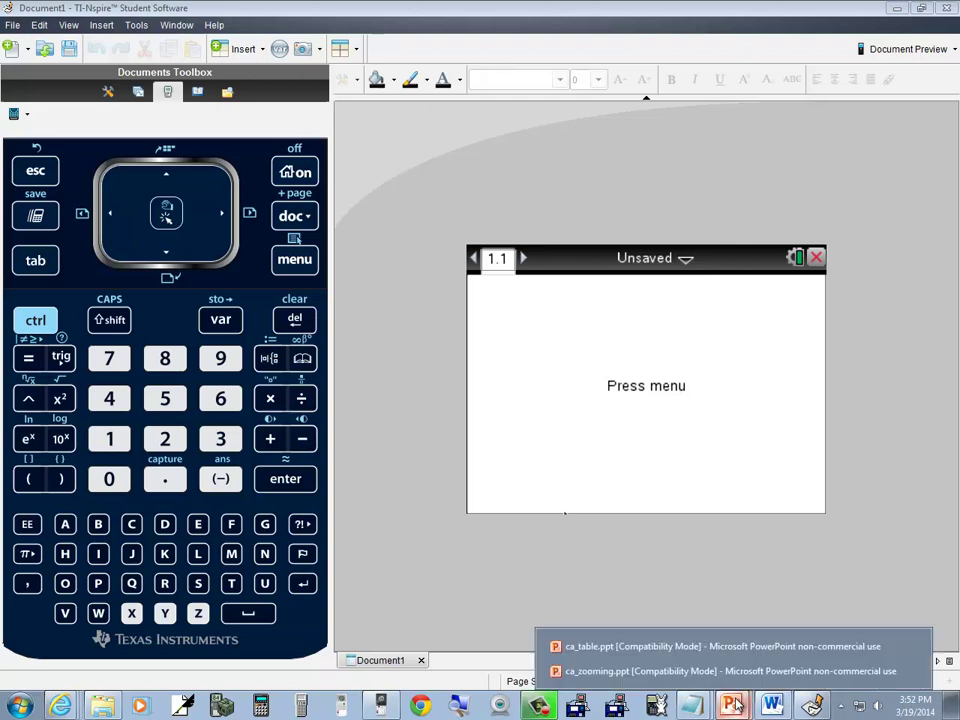
click(664, 670)
click(94, 285)
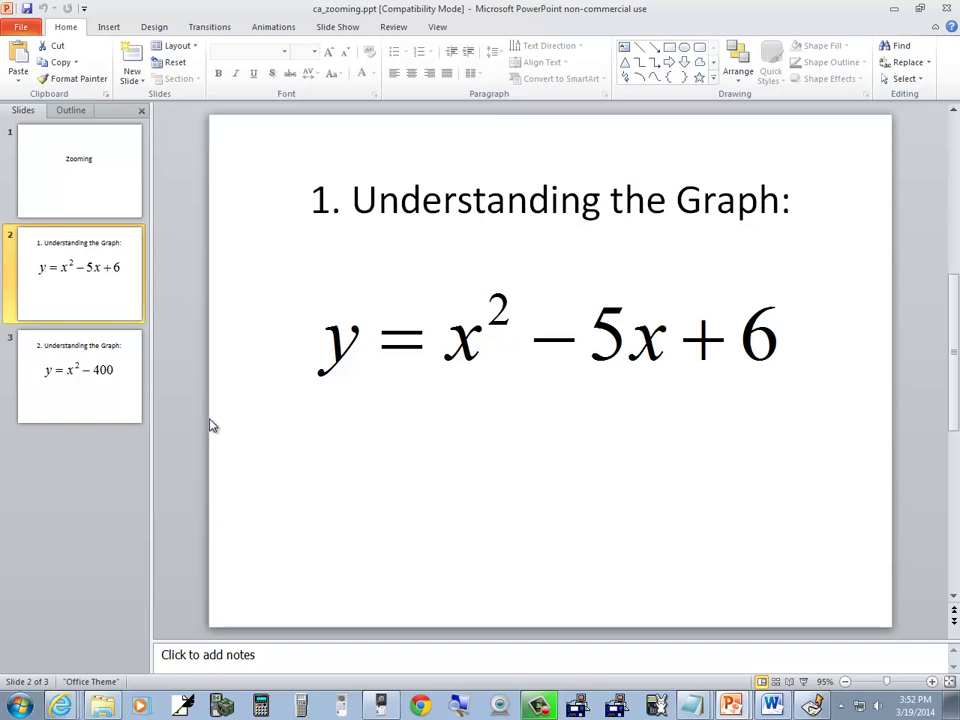
key(alt+Tab)
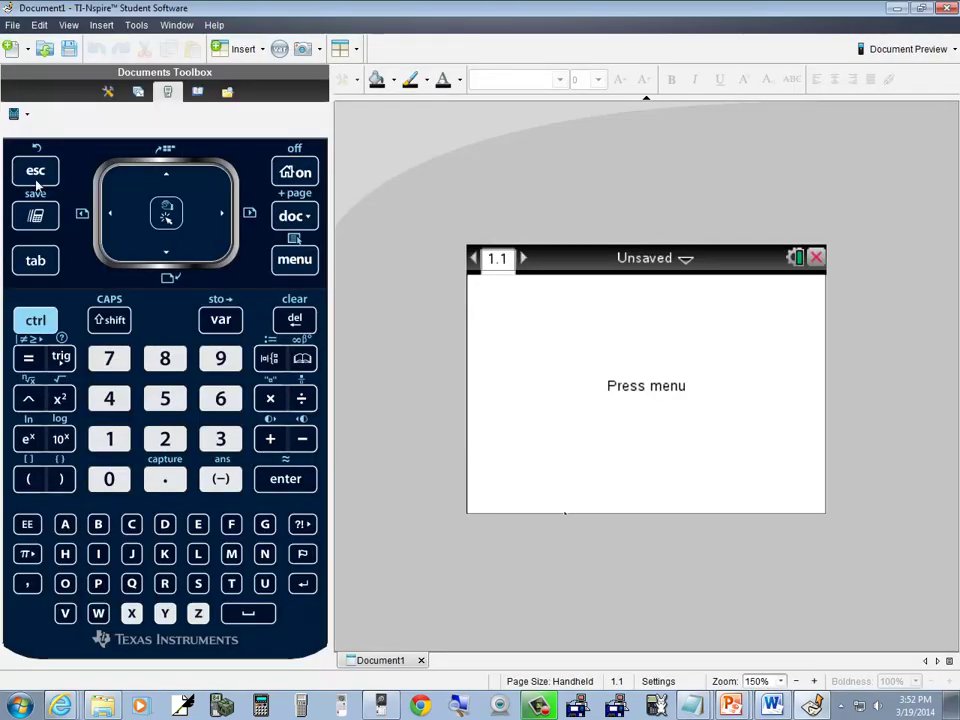
Step: Open the Scratchpad's Graph page from the handheld's home screen
click(295, 173)
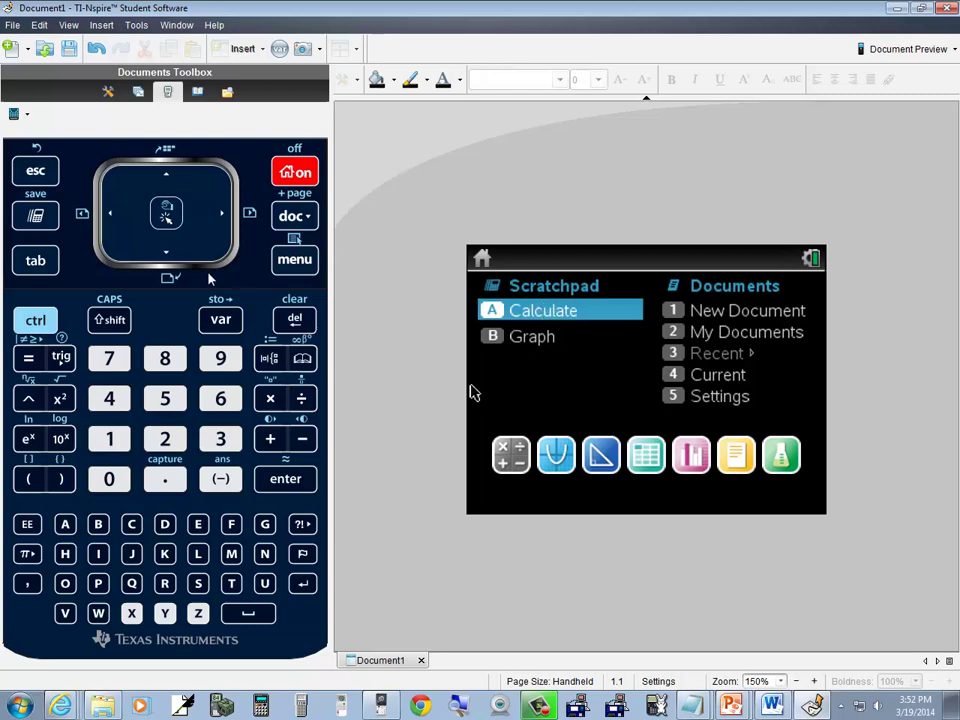
click(175, 258)
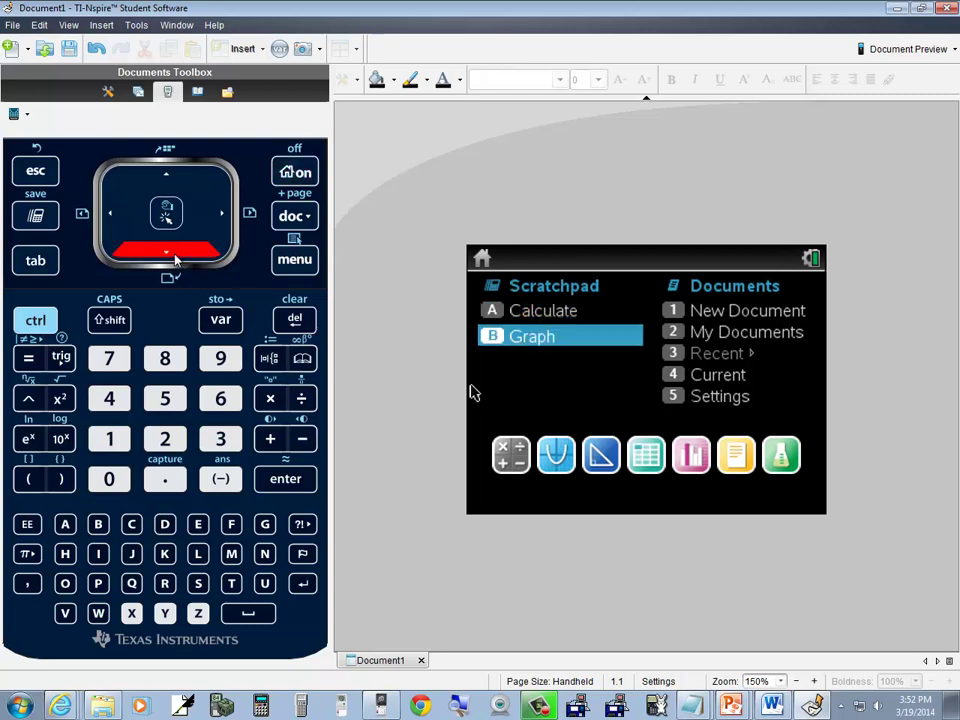
click(305, 480)
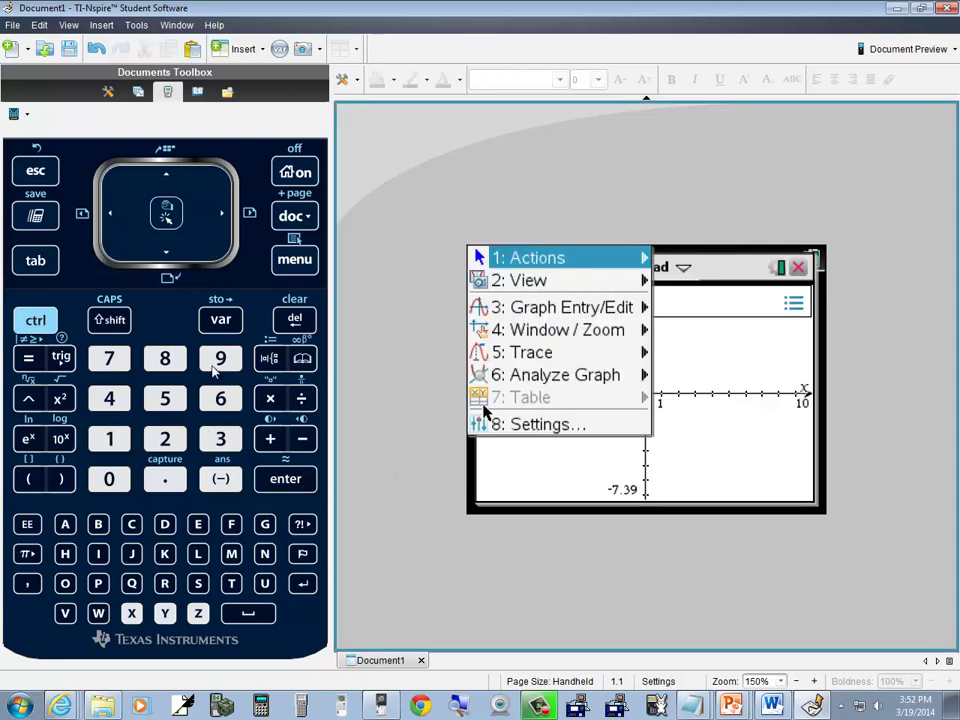
mouse_move(479, 336)
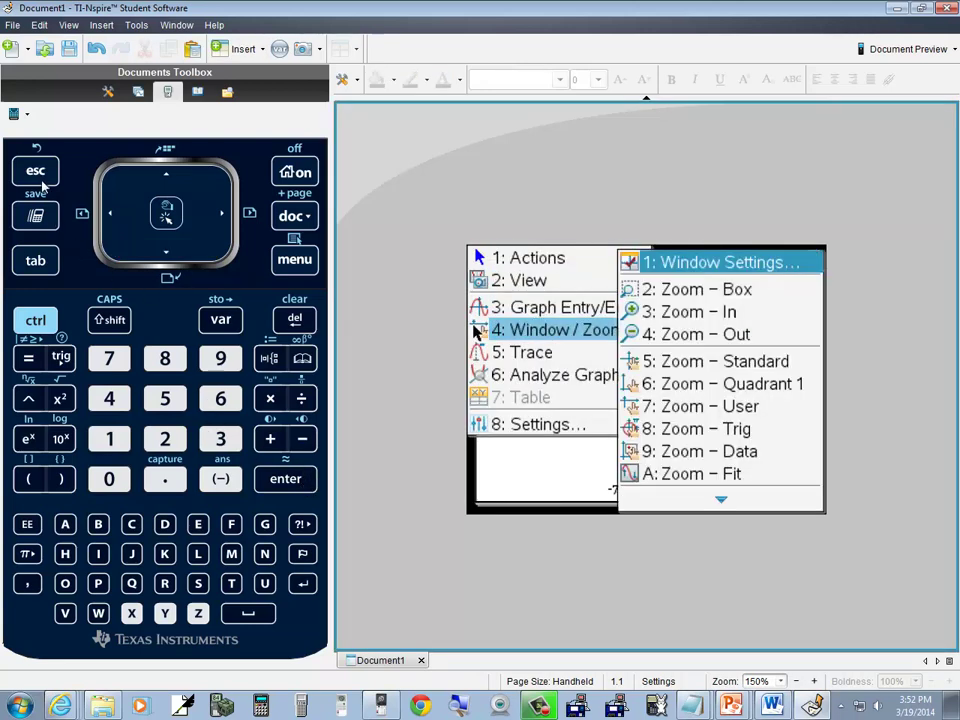
click(36, 172)
click(36, 172)
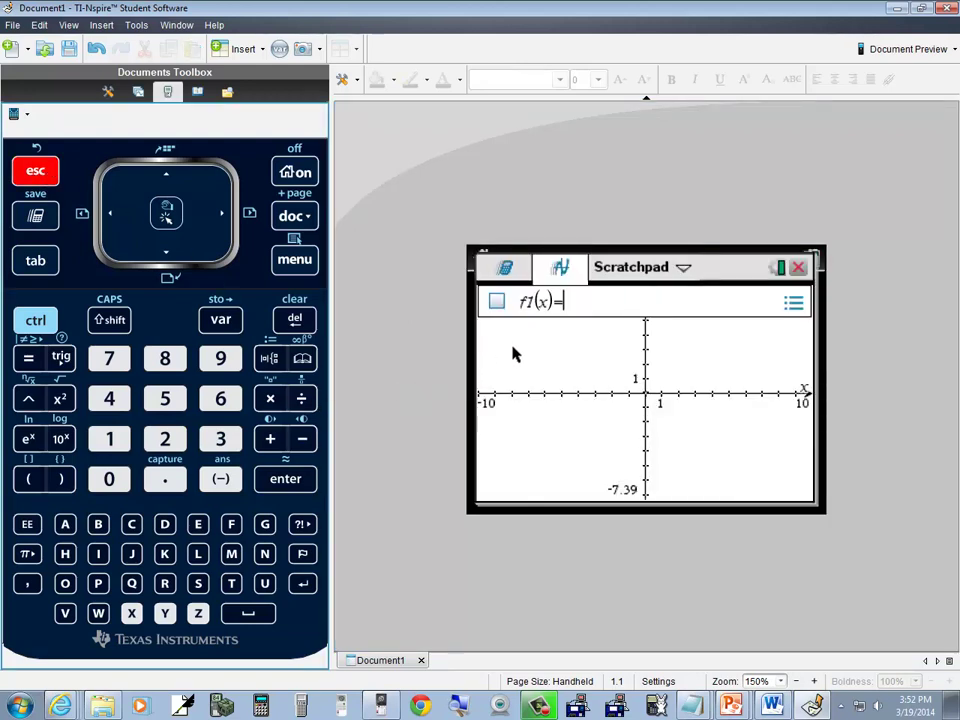
click(36, 262)
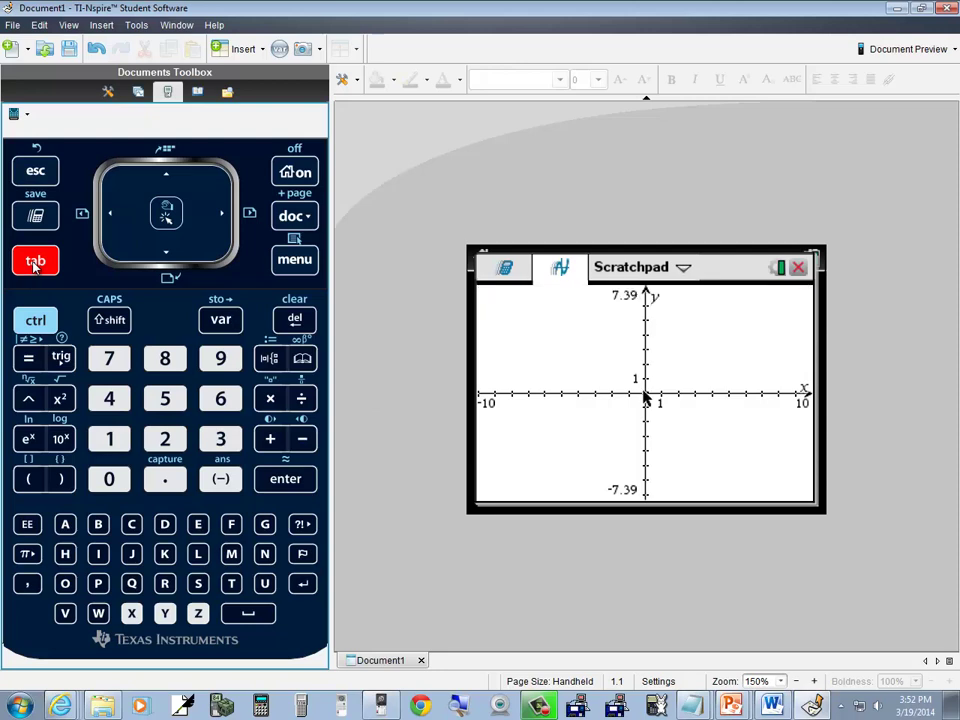
click(36, 262)
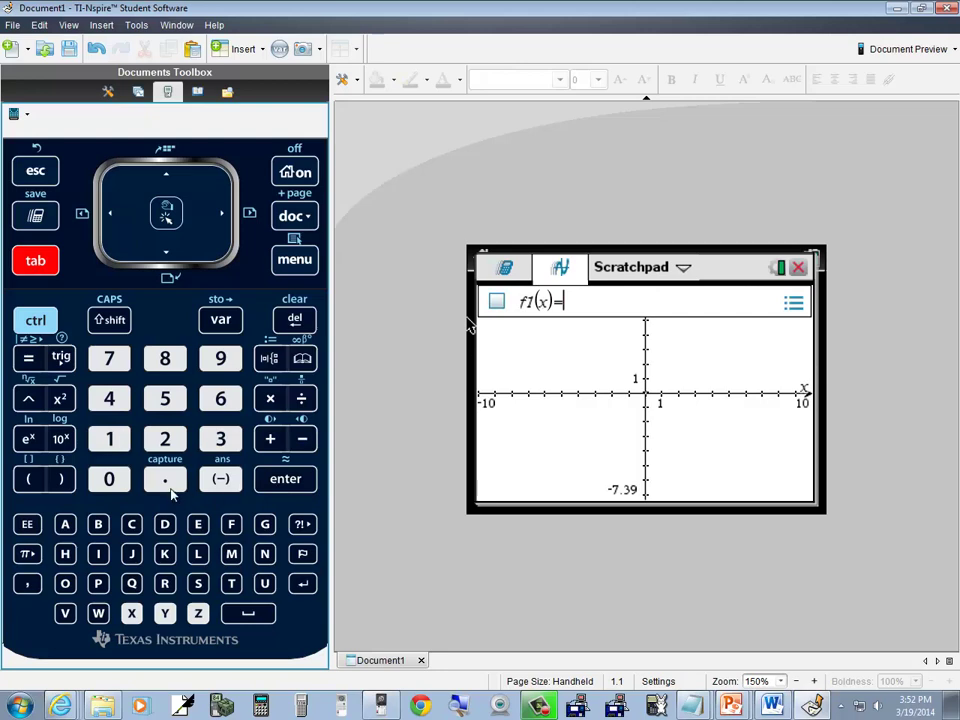
Step: Enter the function f1(x)=x²−5x+6 in the Scratchpad and plot its graph
click(131, 613)
click(61, 400)
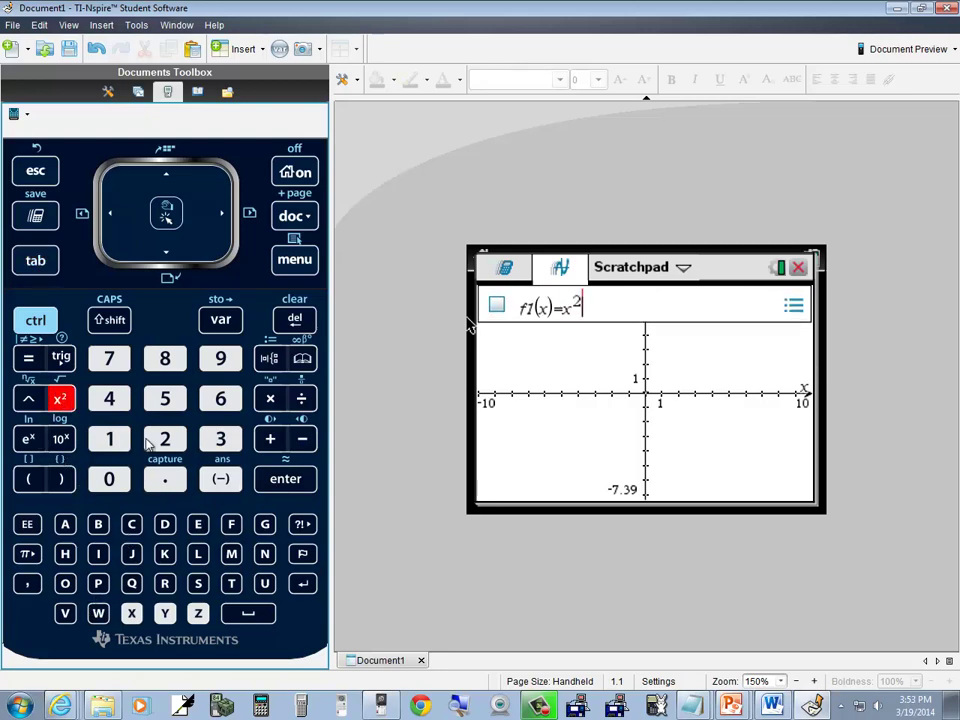
click(301, 444)
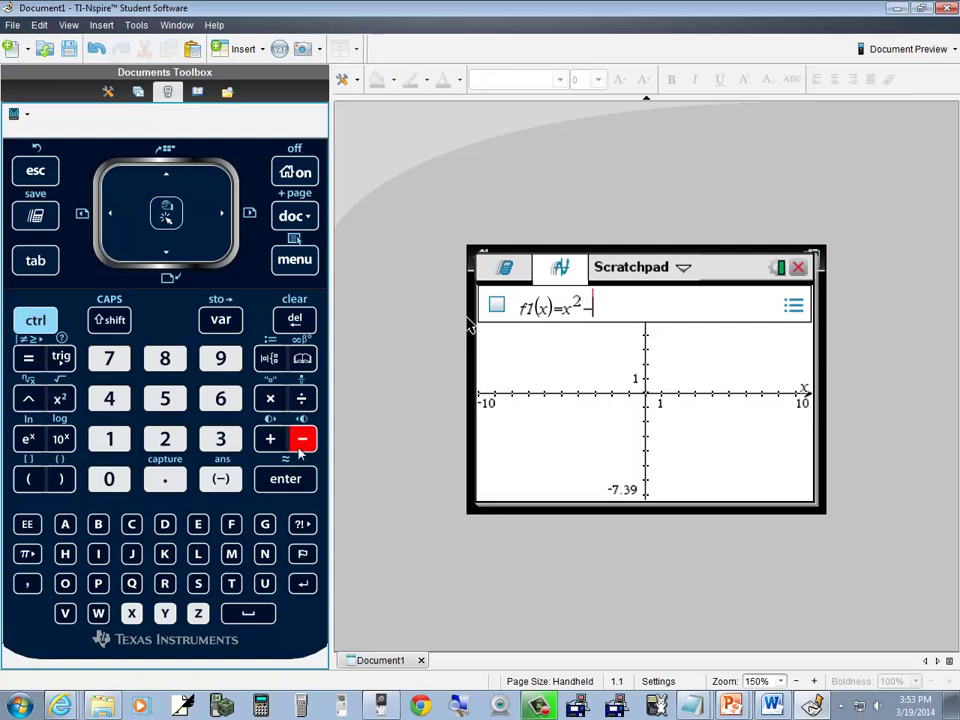
click(165, 400)
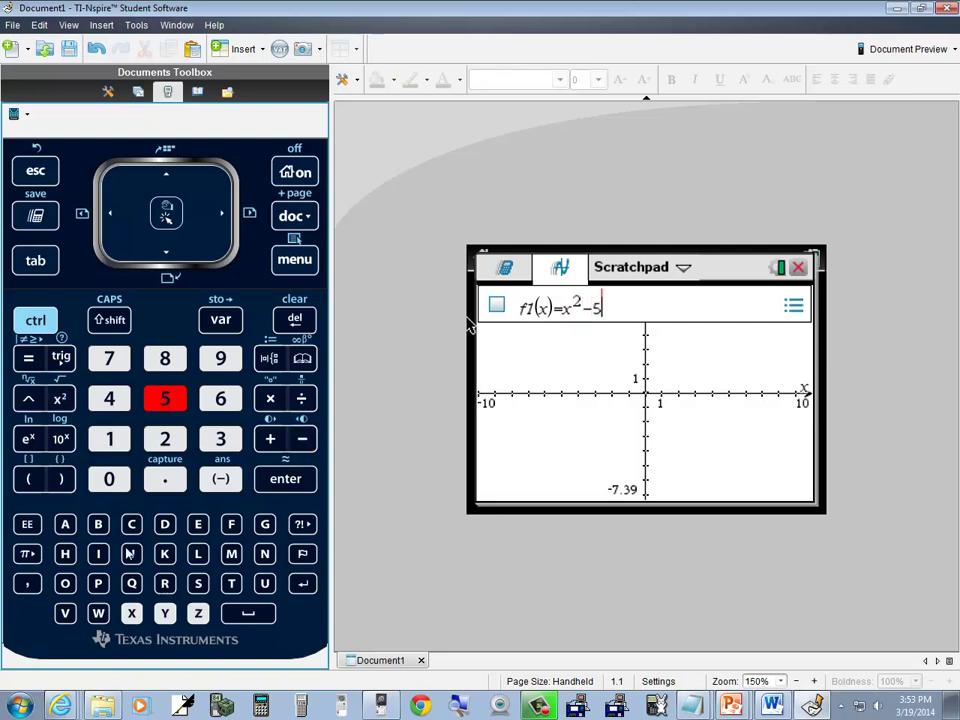
click(137, 614)
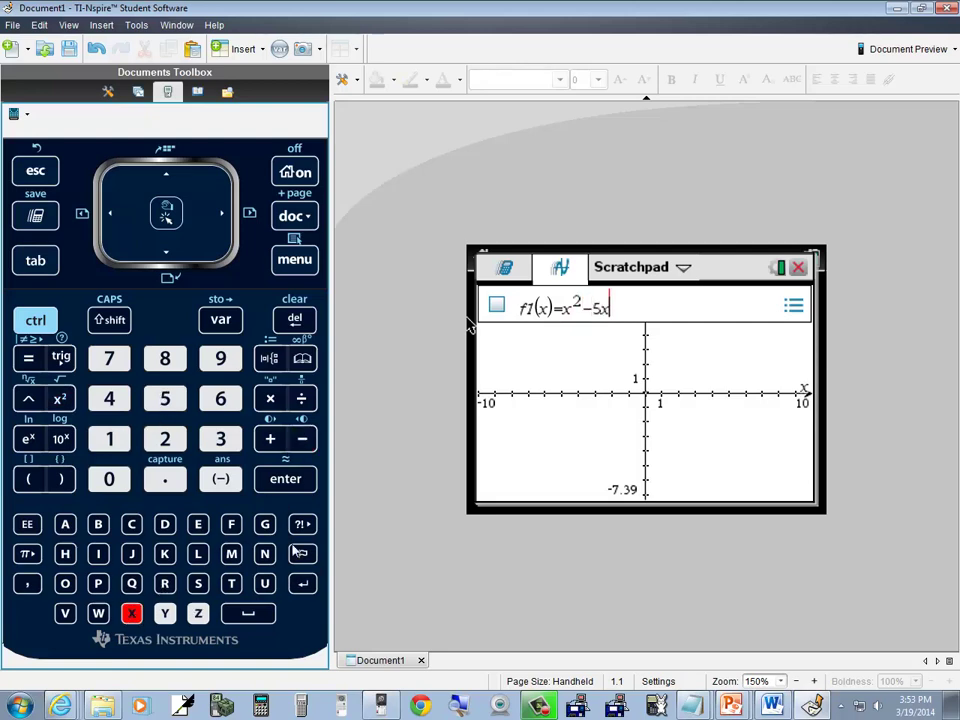
click(272, 442)
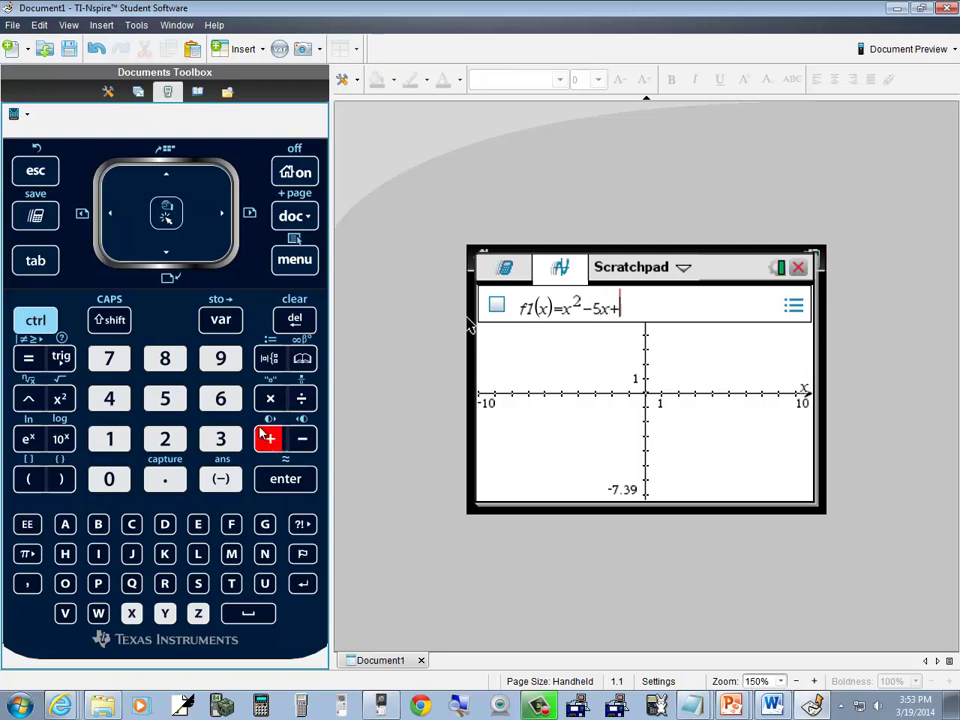
click(236, 404)
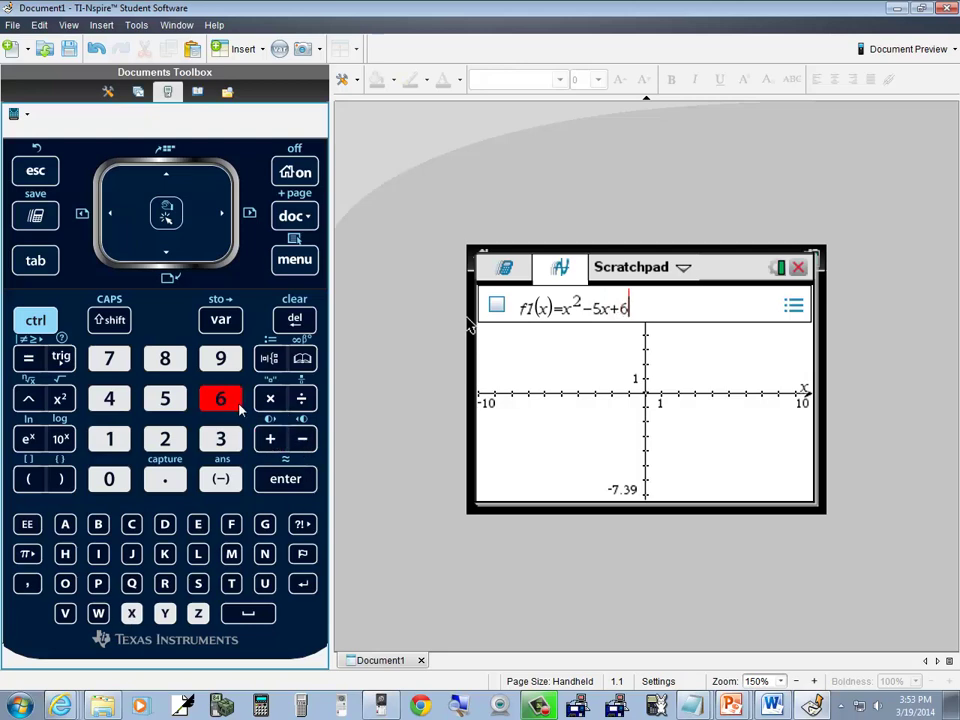
click(294, 482)
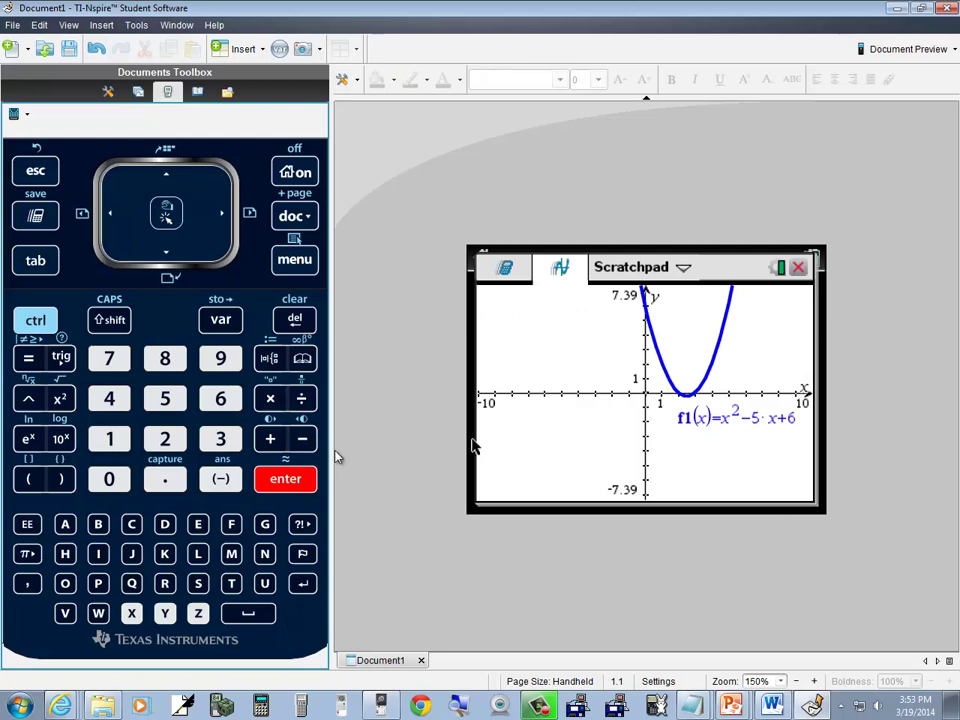
drag(690, 400, 688, 403)
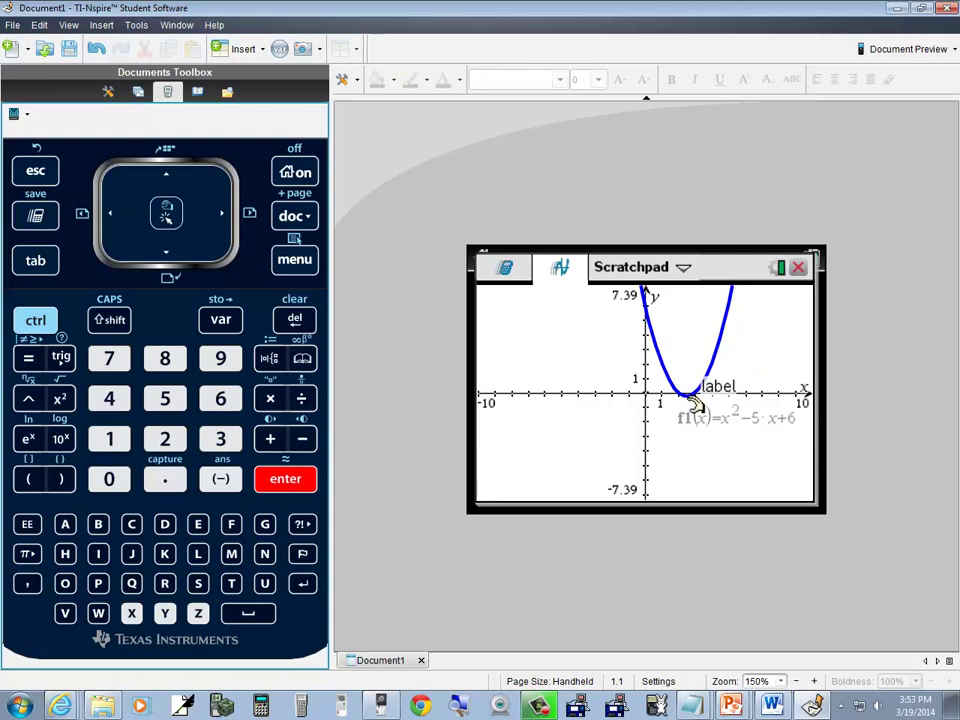
click(688, 403)
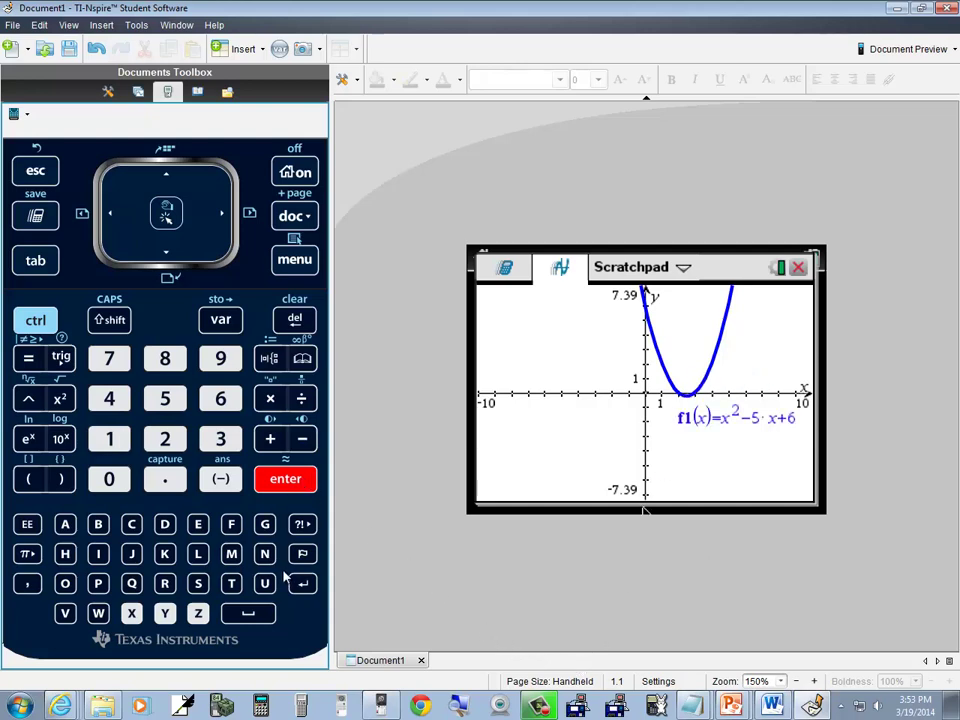
Step: Apply Zoom – In to the parabola once, centring the zoom near its vertex at the x-axis
click(295, 262)
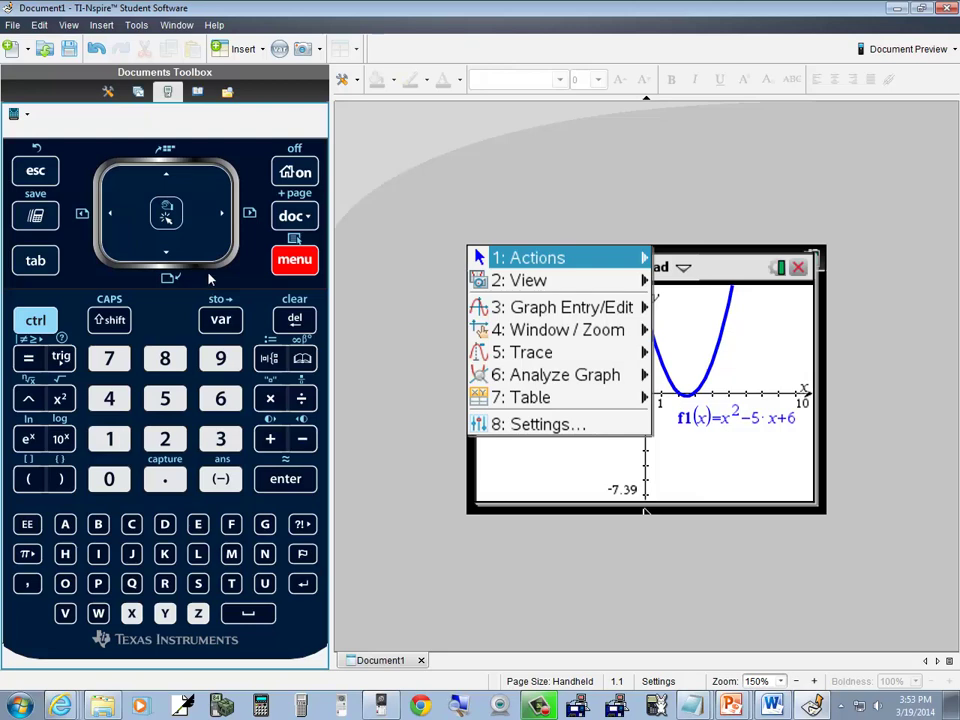
click(168, 252)
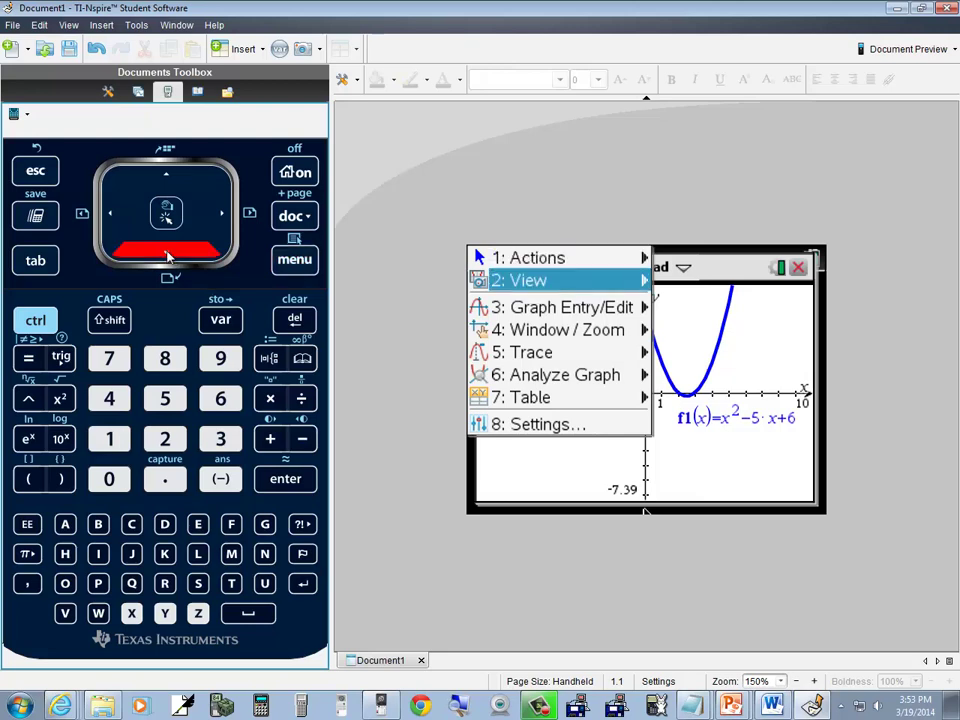
click(167, 253)
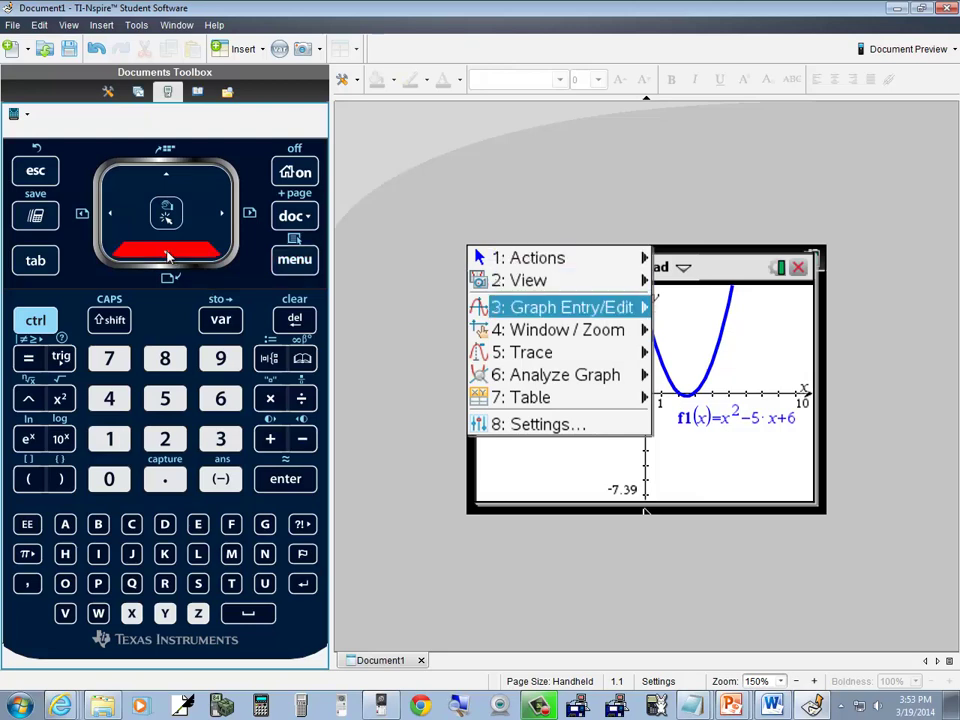
click(168, 253)
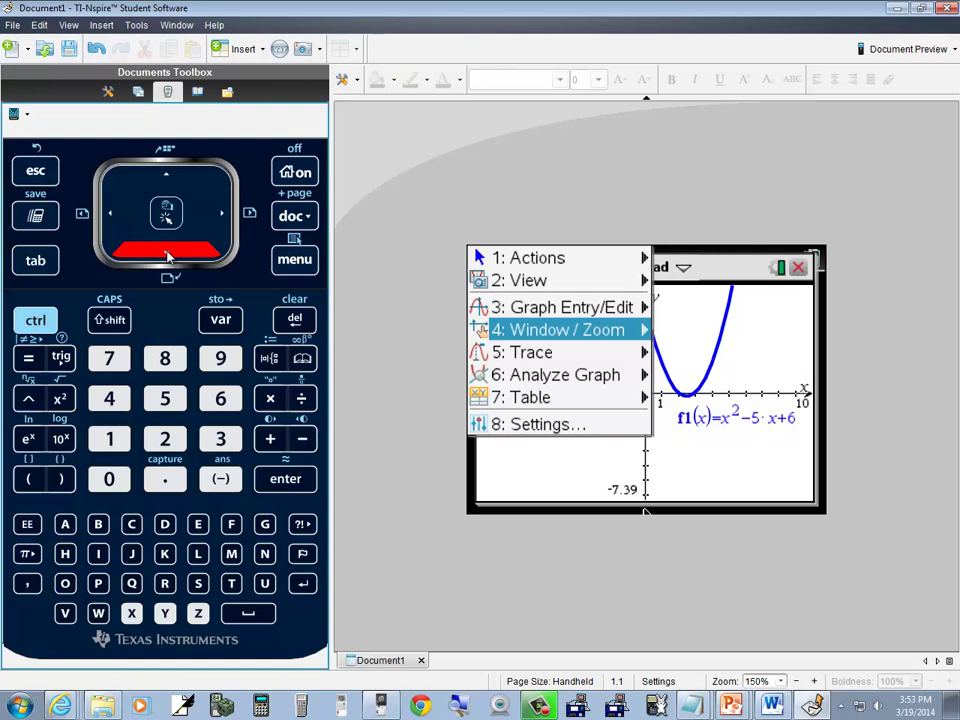
click(222, 215)
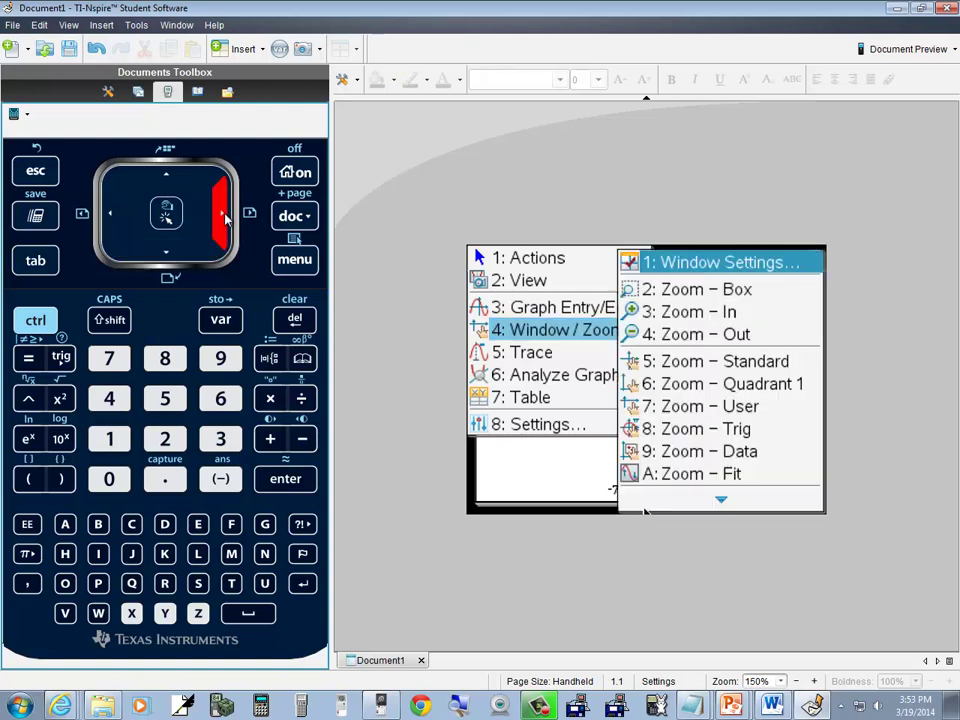
click(172, 254)
click(174, 256)
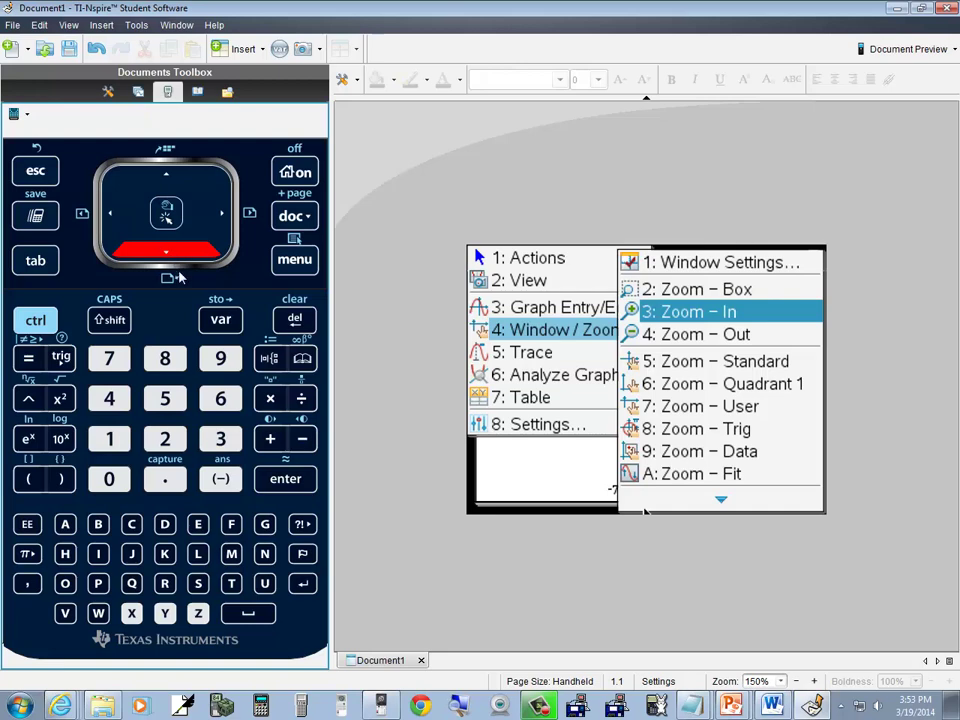
click(283, 479)
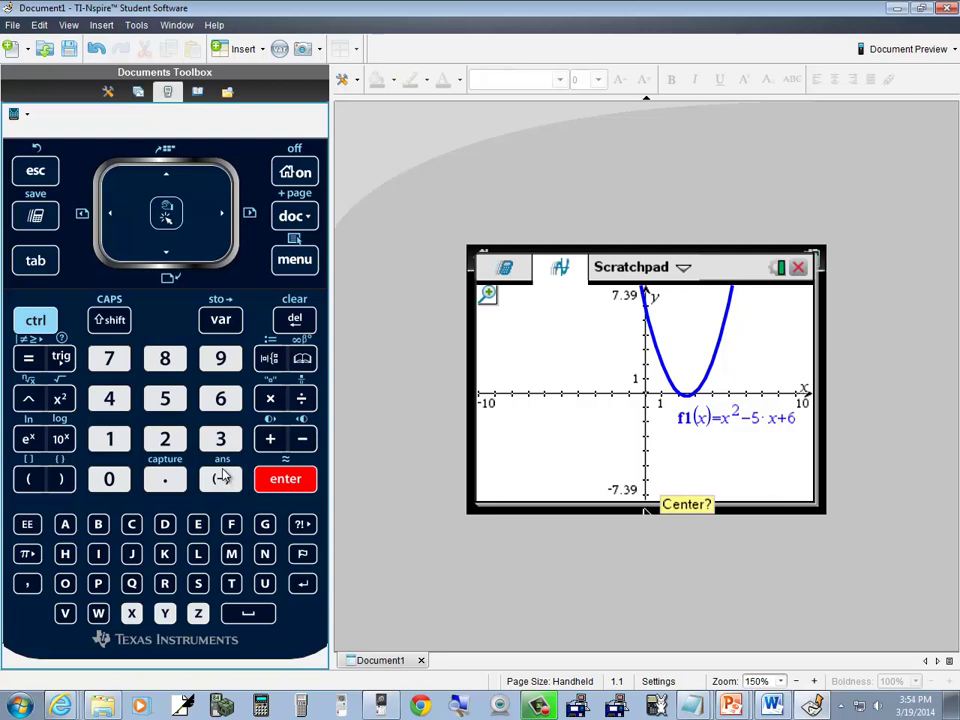
click(224, 216)
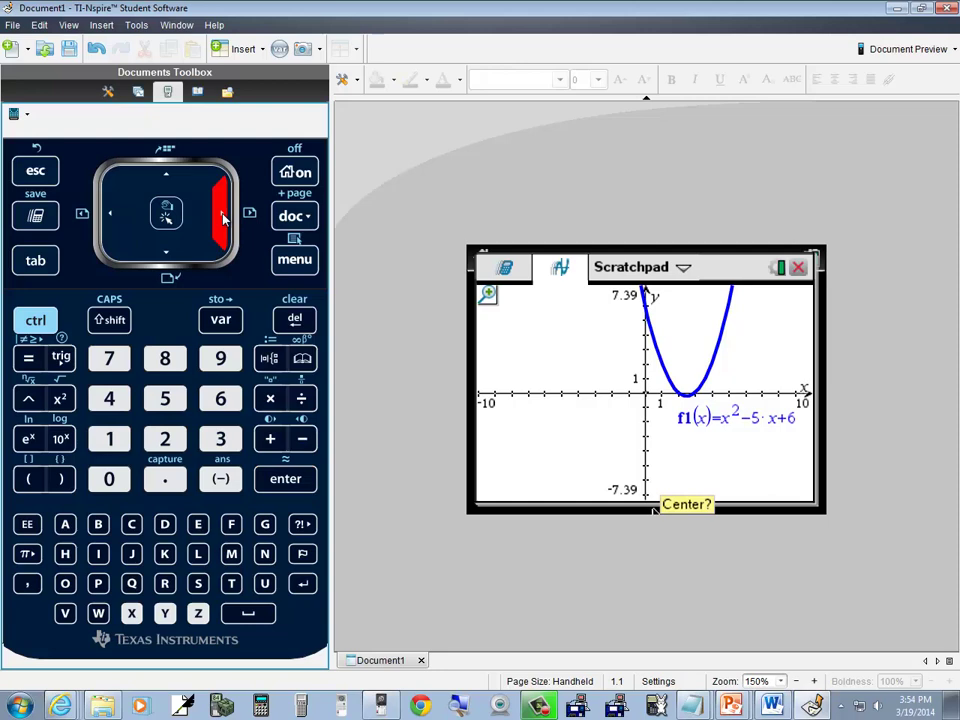
click(167, 177)
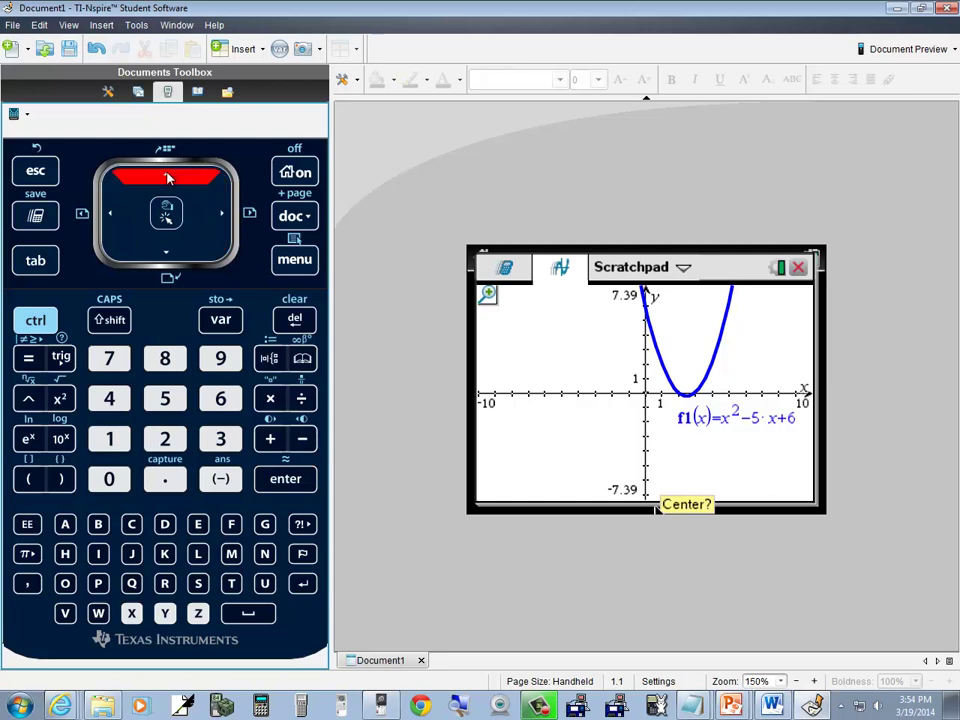
drag(167, 177, 167, 177)
drag(224, 216, 224, 216)
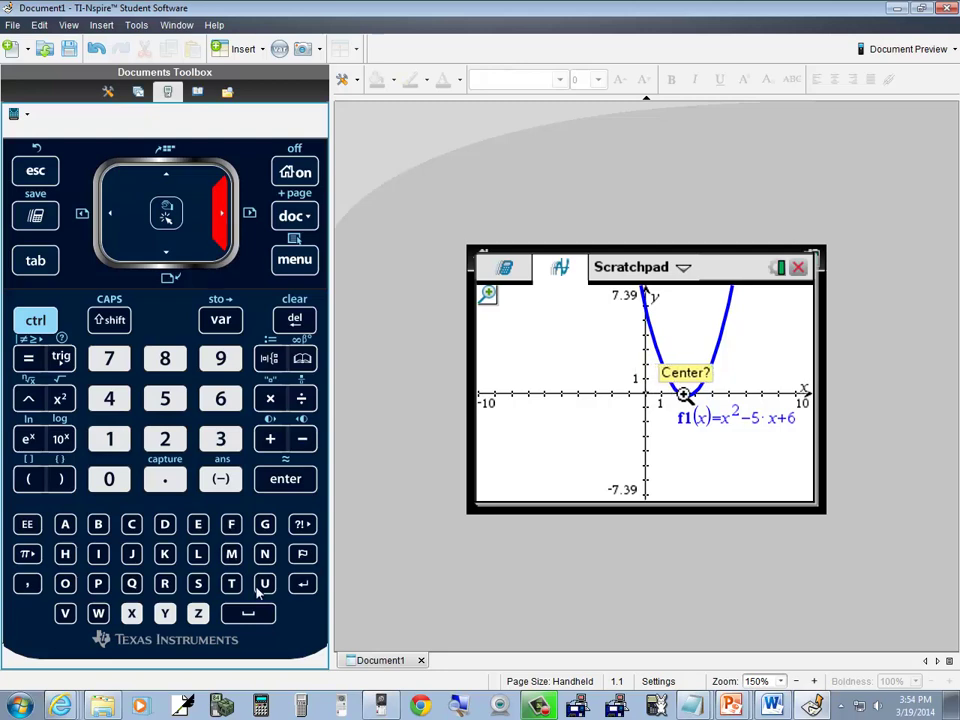
click(284, 481)
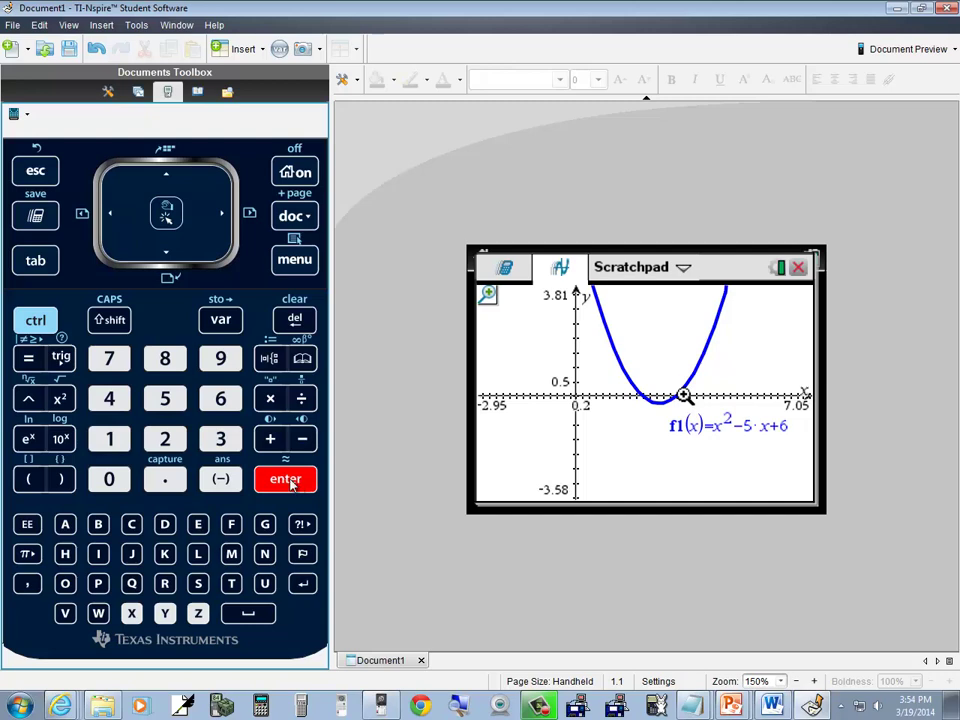
Step: Zoom in on the graph several more times, picking centre points around the x-axis close to the parabola's vertex
click(288, 483)
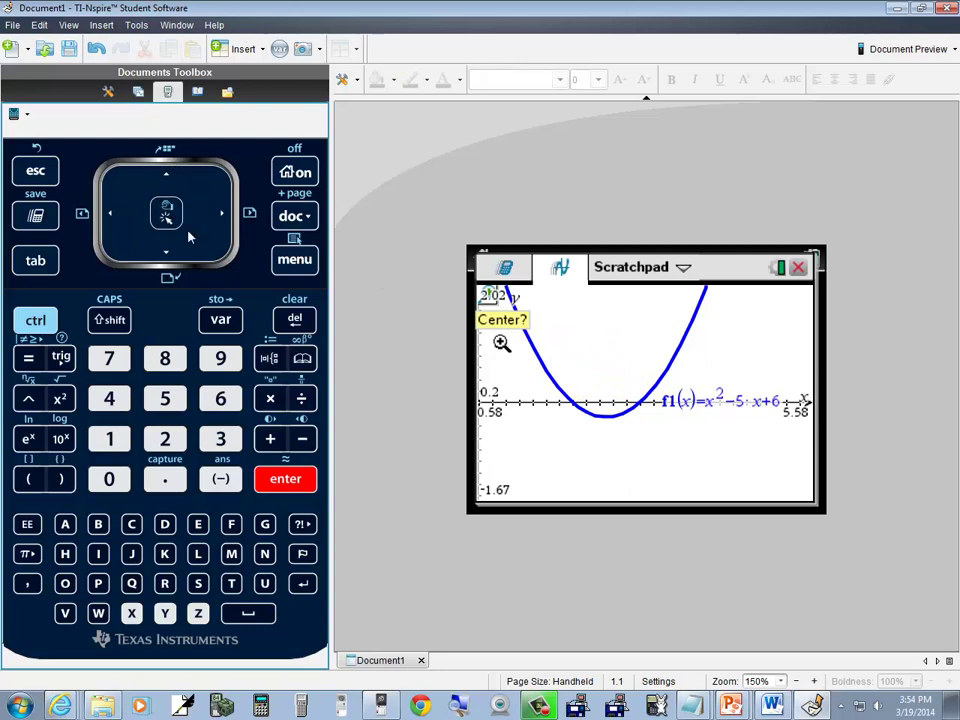
click(609, 419)
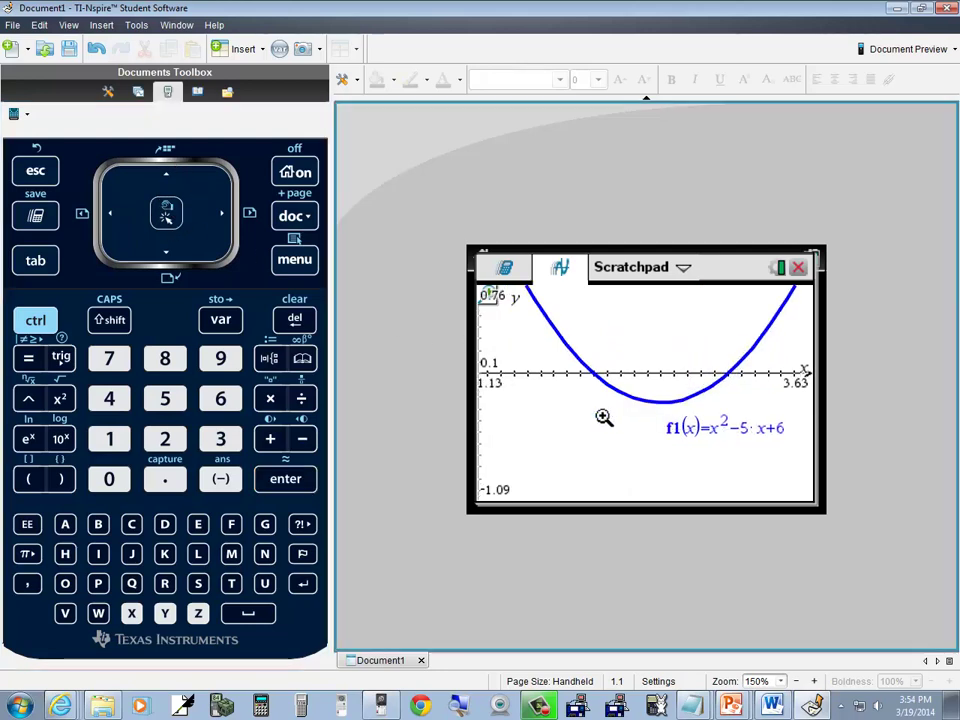
click(664, 378)
click(632, 405)
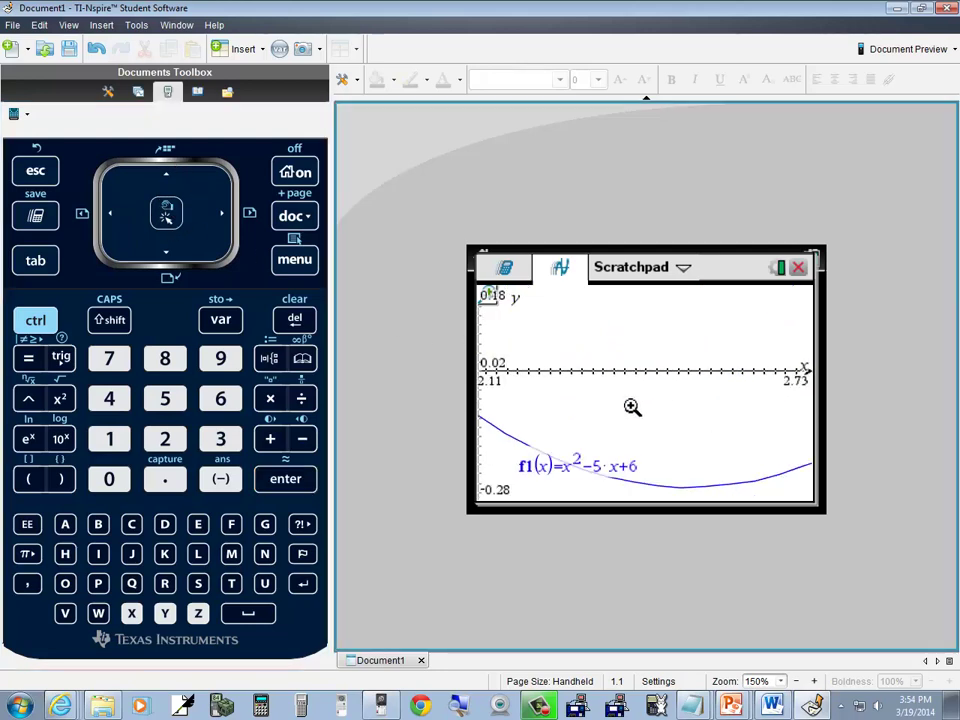
click(639, 391)
click(639, 391)
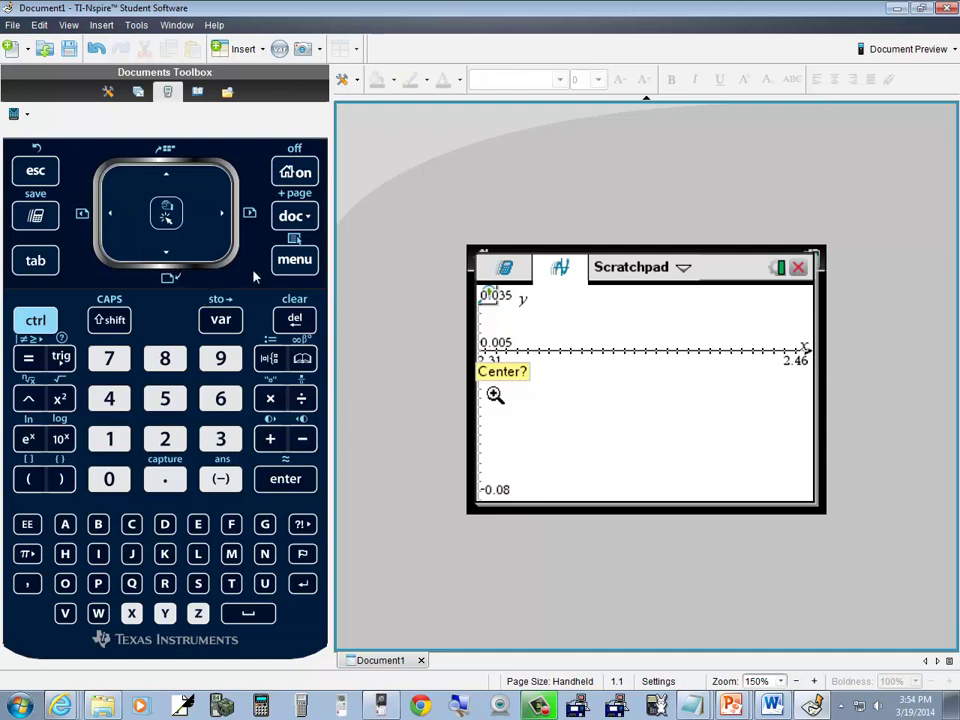
Step: Reset the graph window to the default view with Zoom – Standard
click(292, 260)
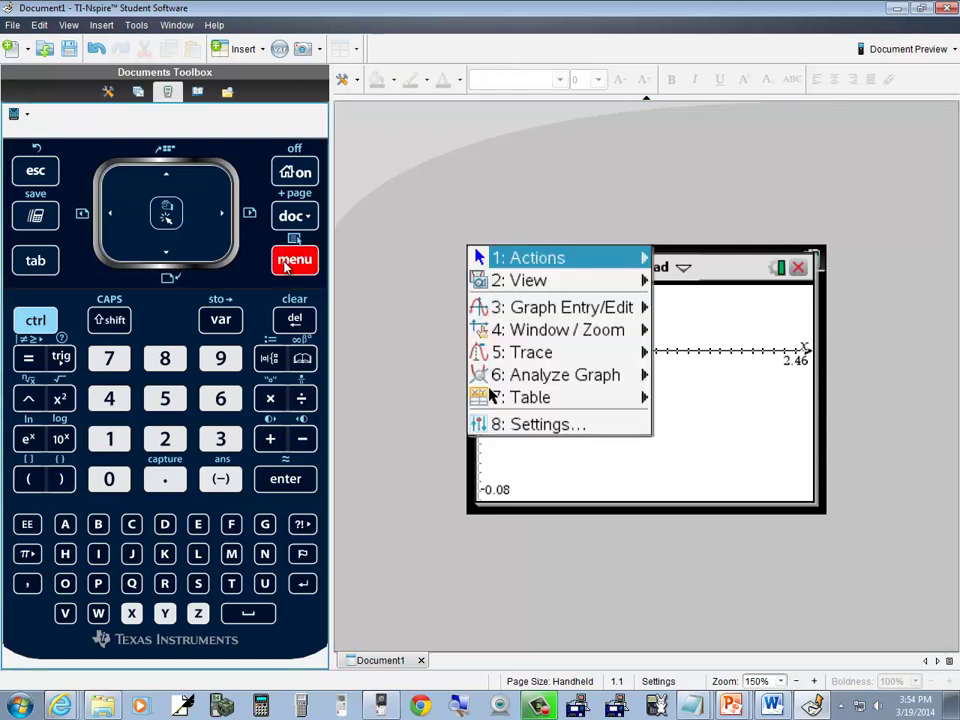
click(167, 258)
click(167, 258)
click(167, 258)
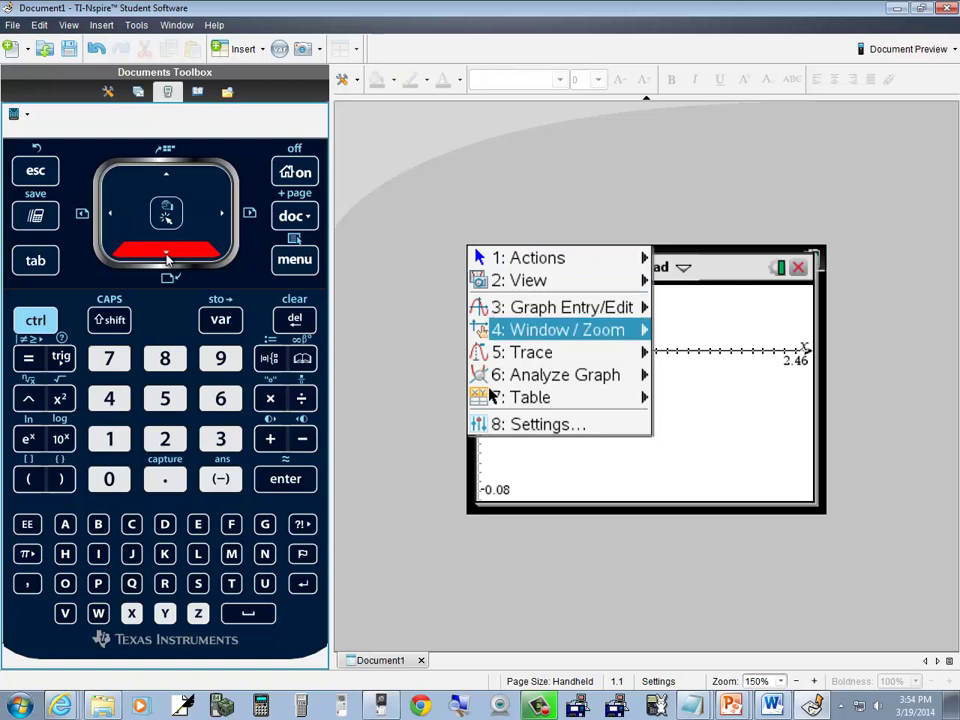
click(224, 214)
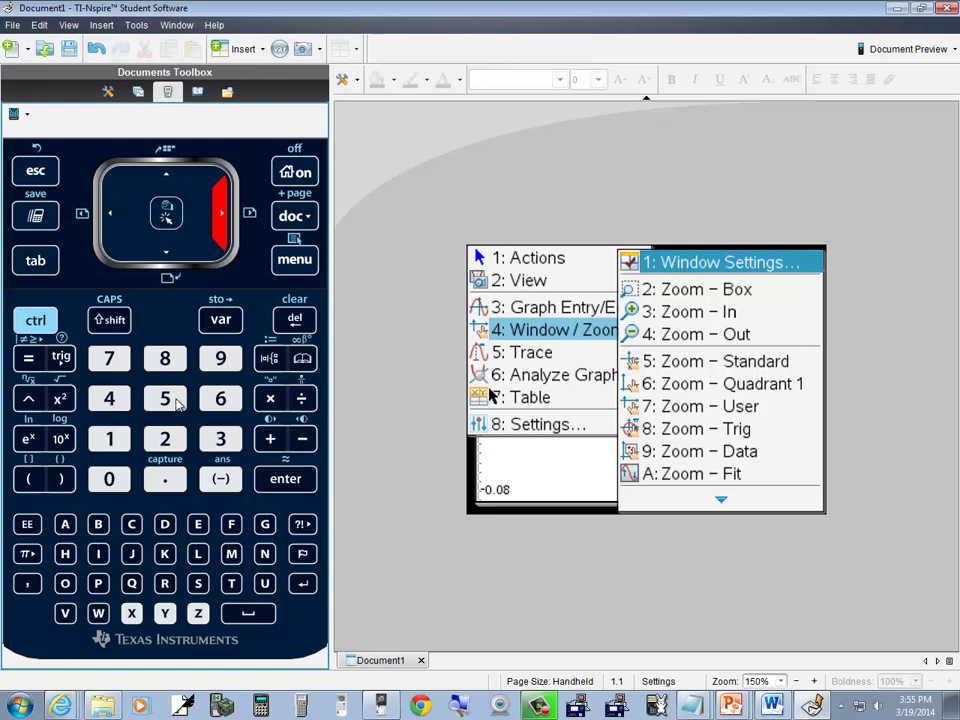
click(166, 399)
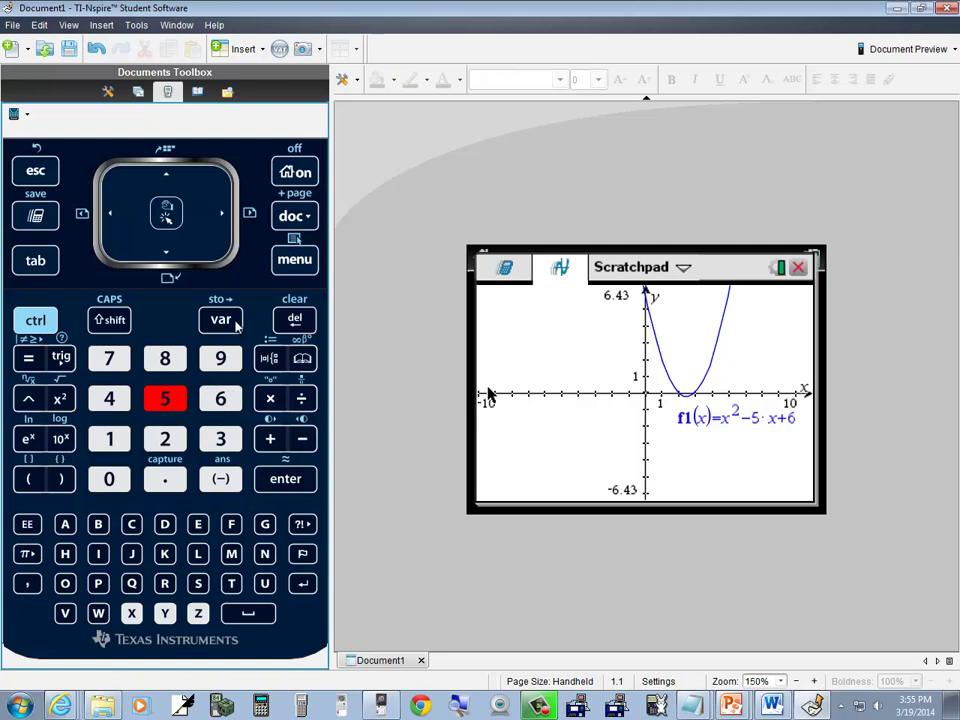
Step: Apply Zoom – Box around the parabola's vertex and x-intercepts, with corners at about (−1.25, 1.45) and (5.15, −0.84)
click(295, 261)
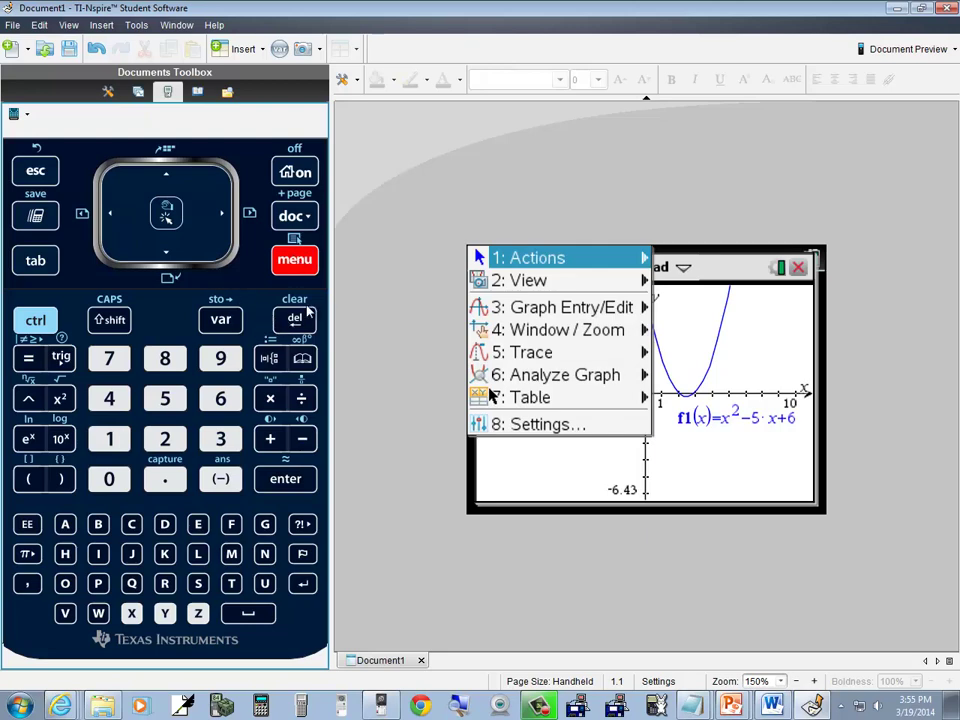
click(110, 399)
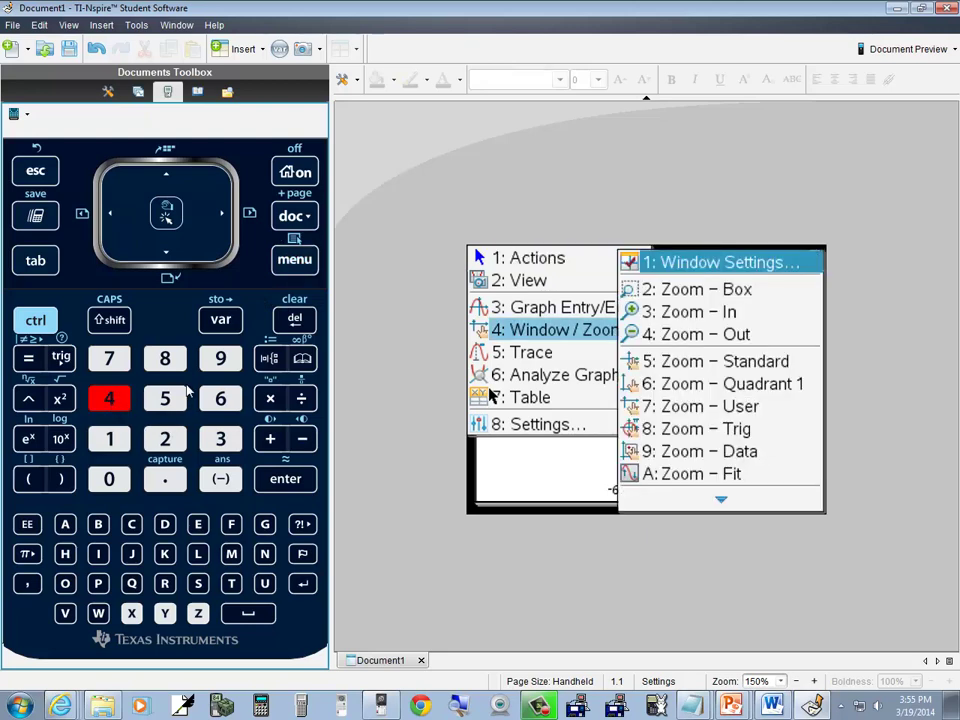
click(170, 439)
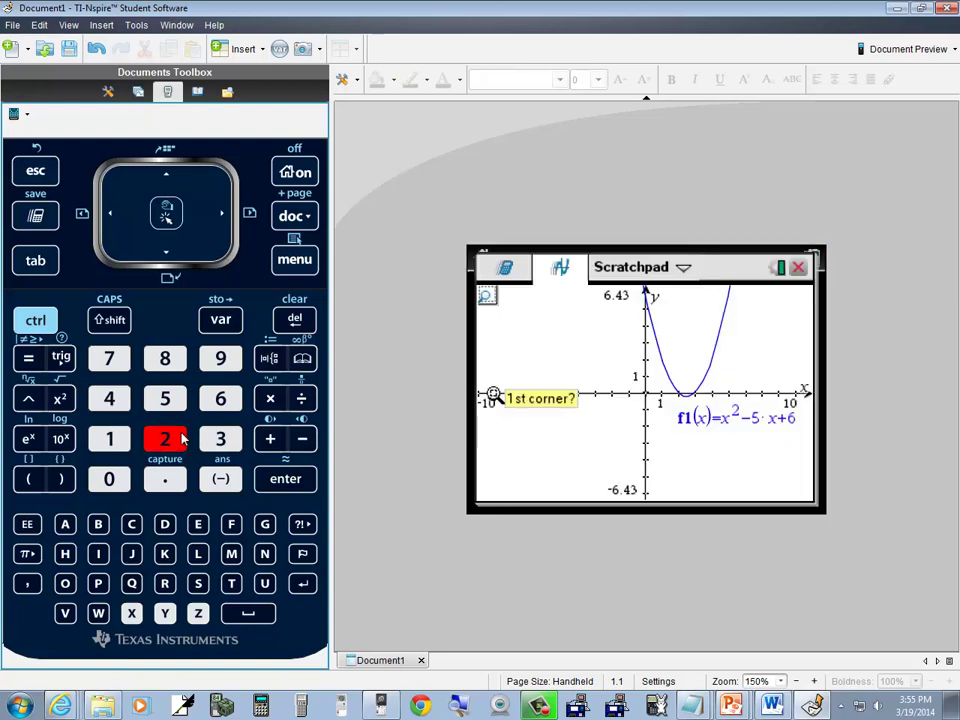
click(226, 218)
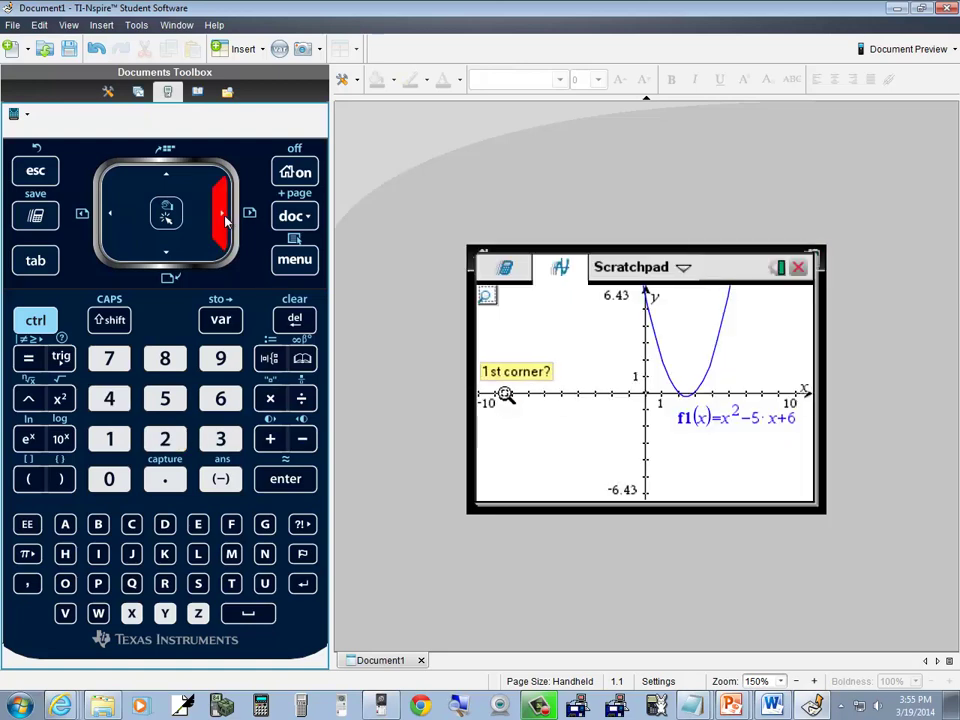
drag(226, 218, 226, 218)
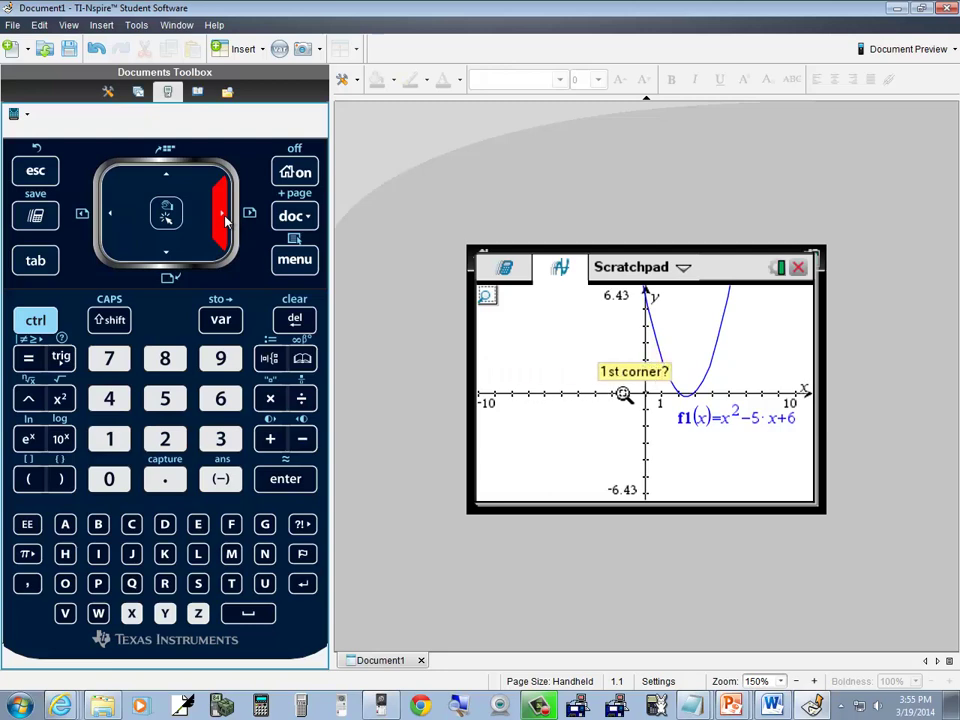
drag(170, 181, 184, 193)
drag(218, 214, 221, 221)
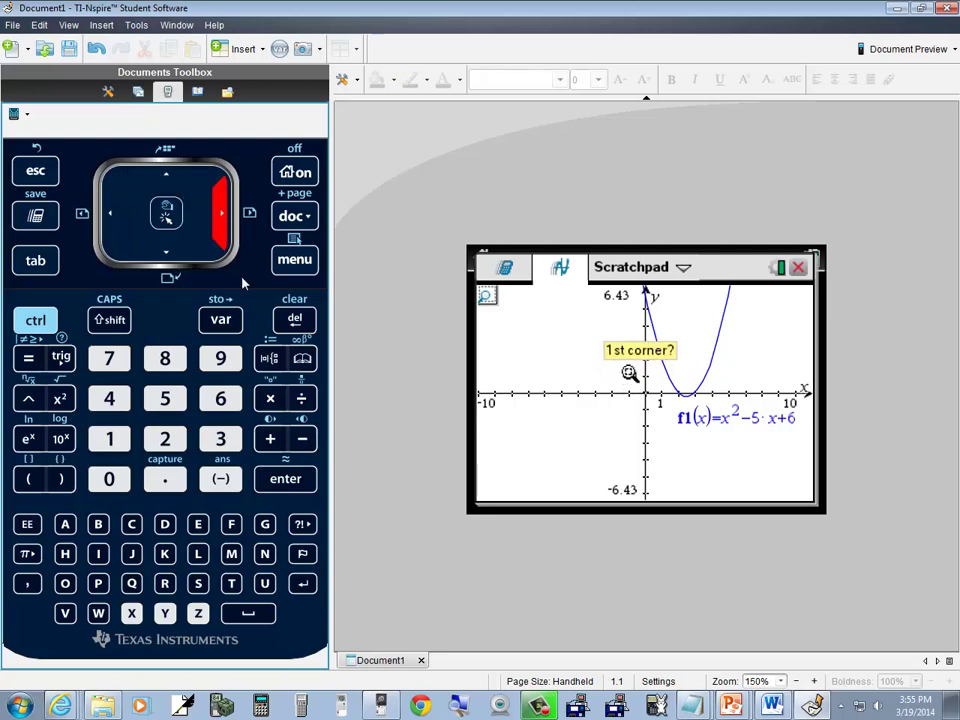
click(285, 485)
drag(168, 255, 168, 255)
click(224, 218)
drag(224, 218, 207, 229)
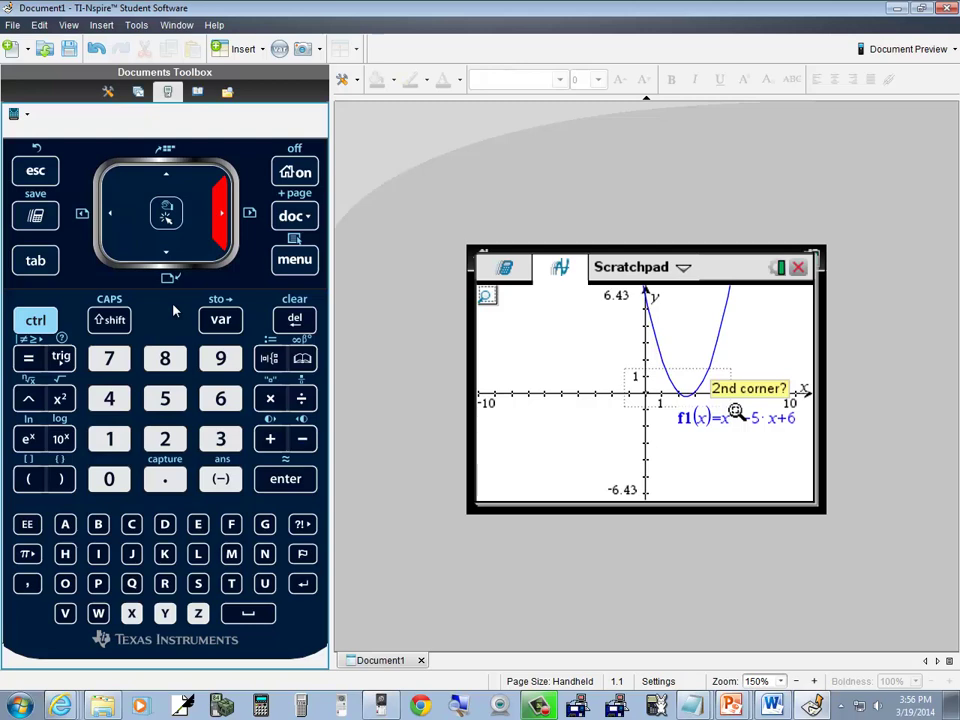
click(278, 484)
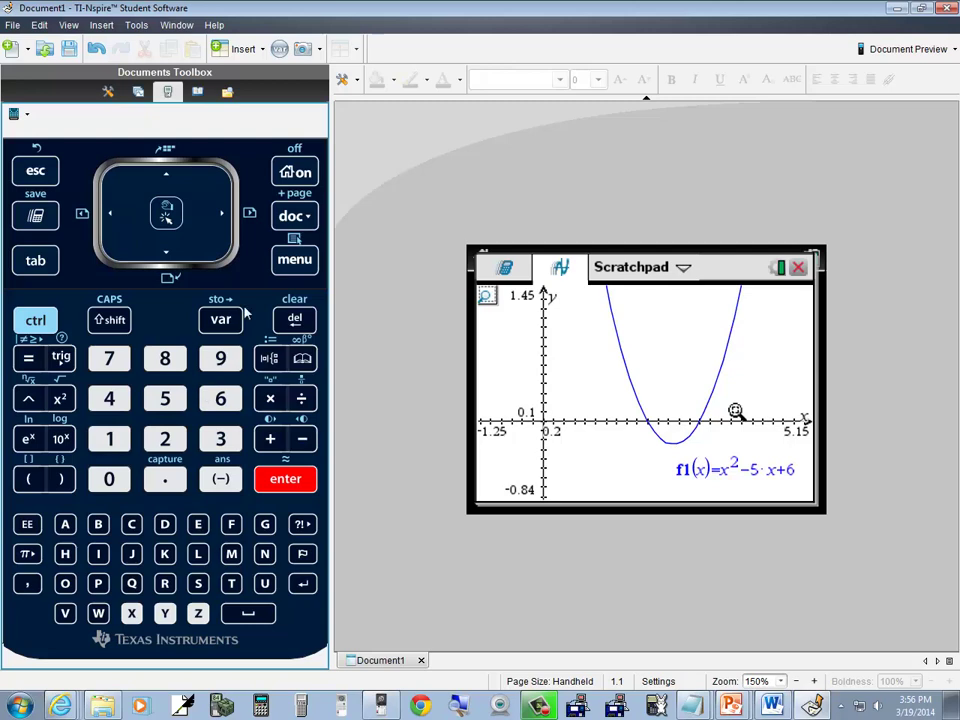
Step: Return the boxed view of the parabola to the default window using Zoom – Standard
click(294, 261)
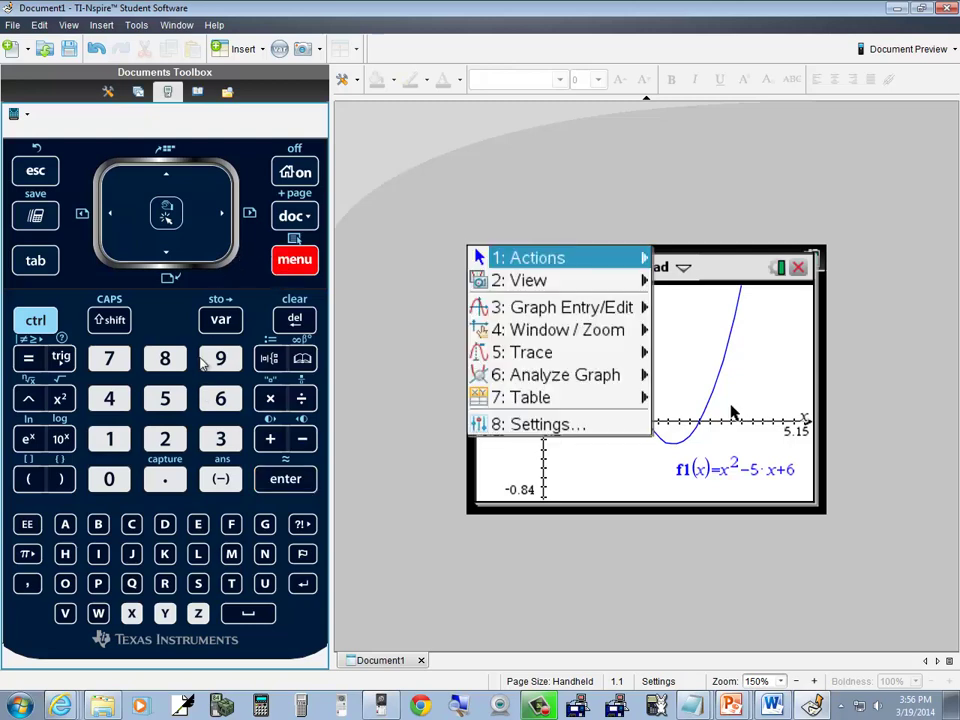
click(110, 399)
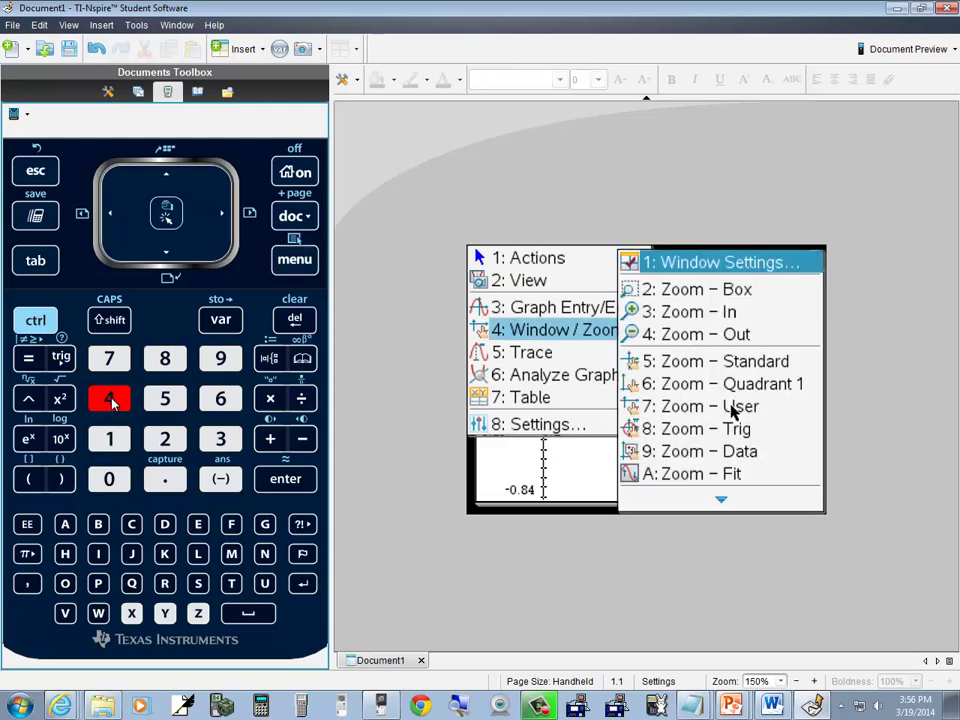
click(166, 400)
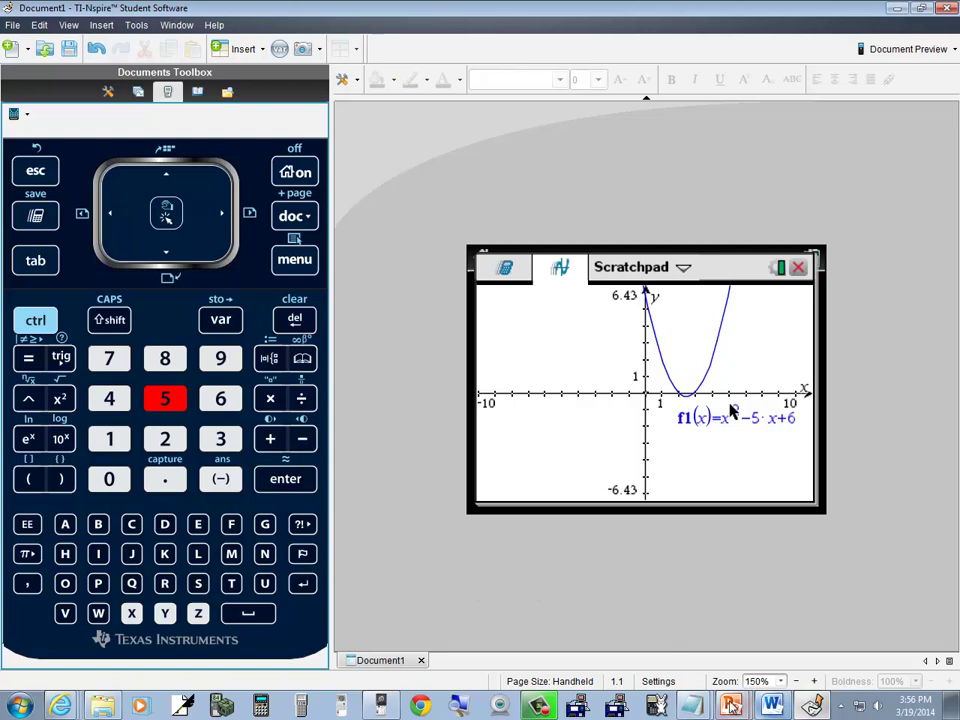
Step: Read the function on slide 3 of ca_zooming.ppt in PowerPoint and return to TI-Nspire Student Software
key(alt+Tab)
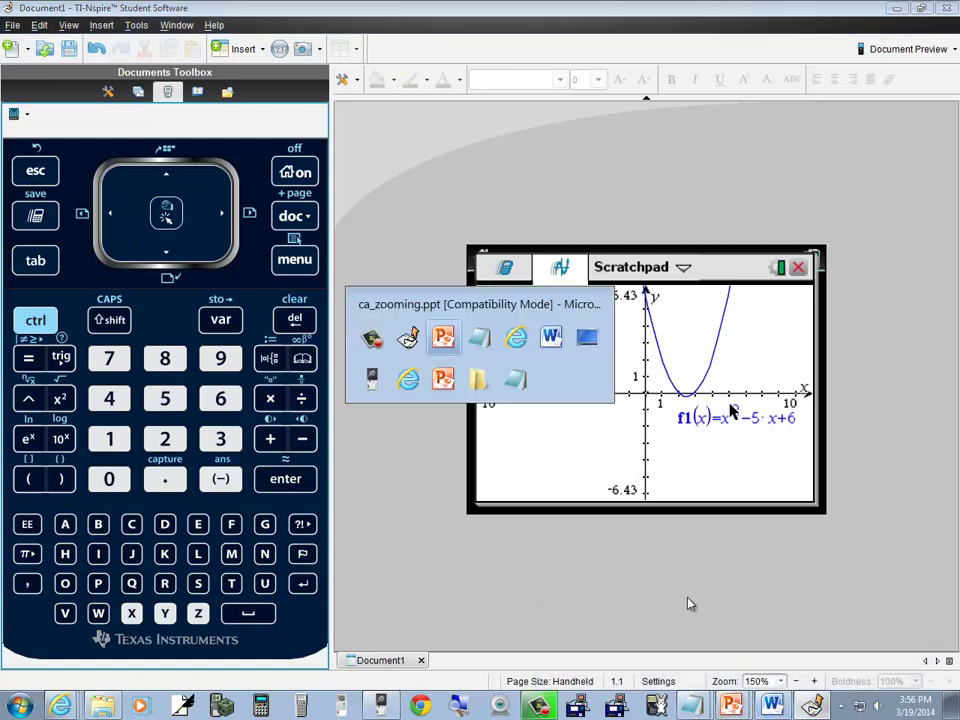
click(52, 376)
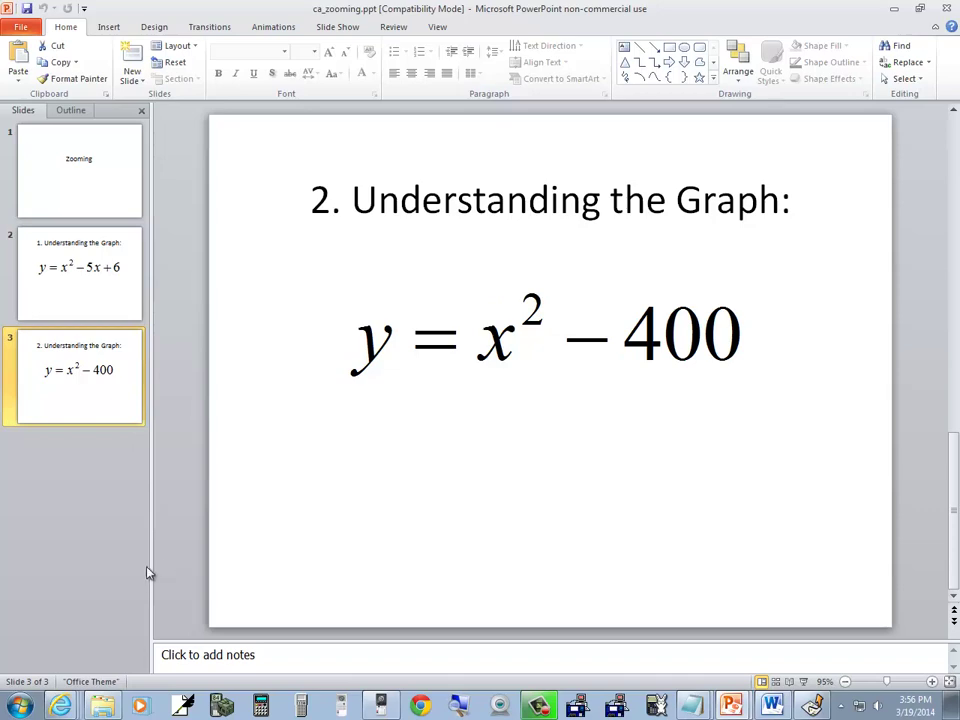
key(alt+Tab)
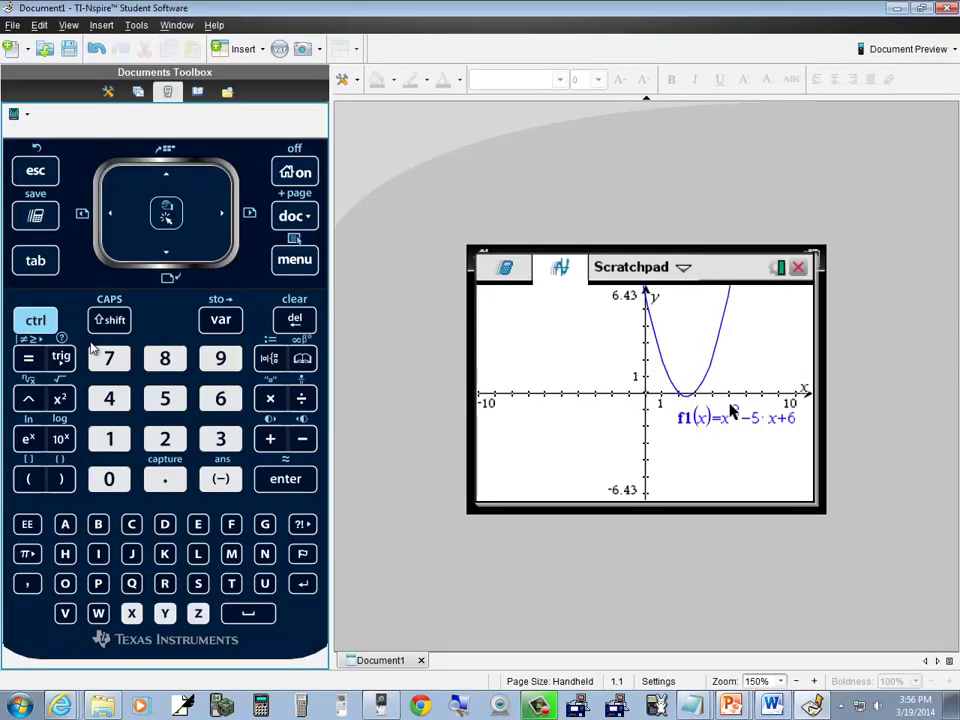
Step: Reopen the f1(x) entry in the Scratchpad and clear its entire expression
click(40, 264)
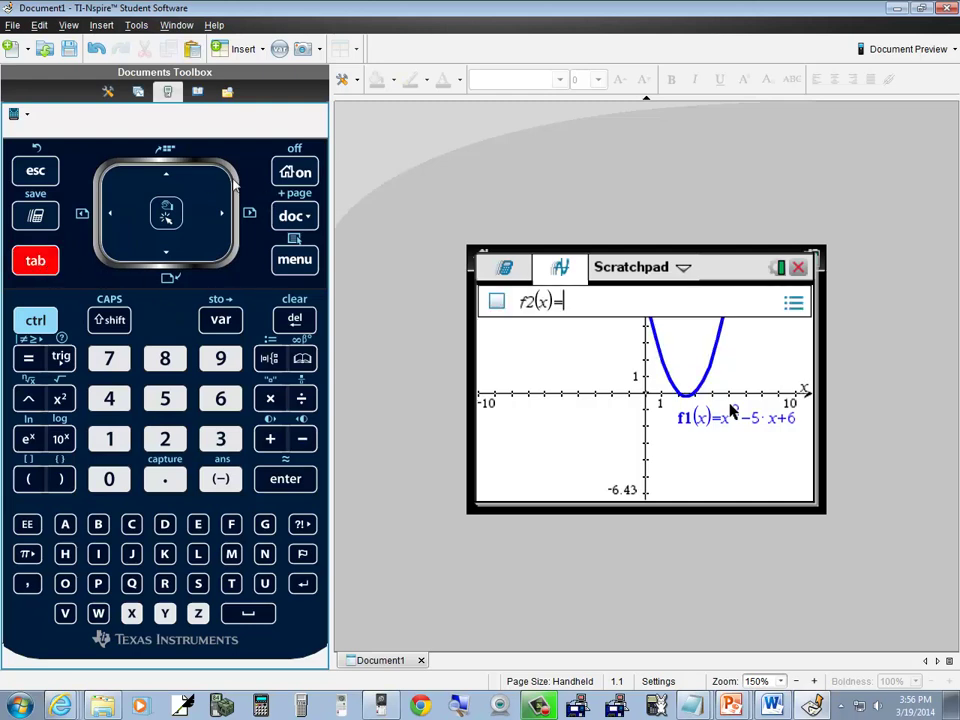
click(172, 176)
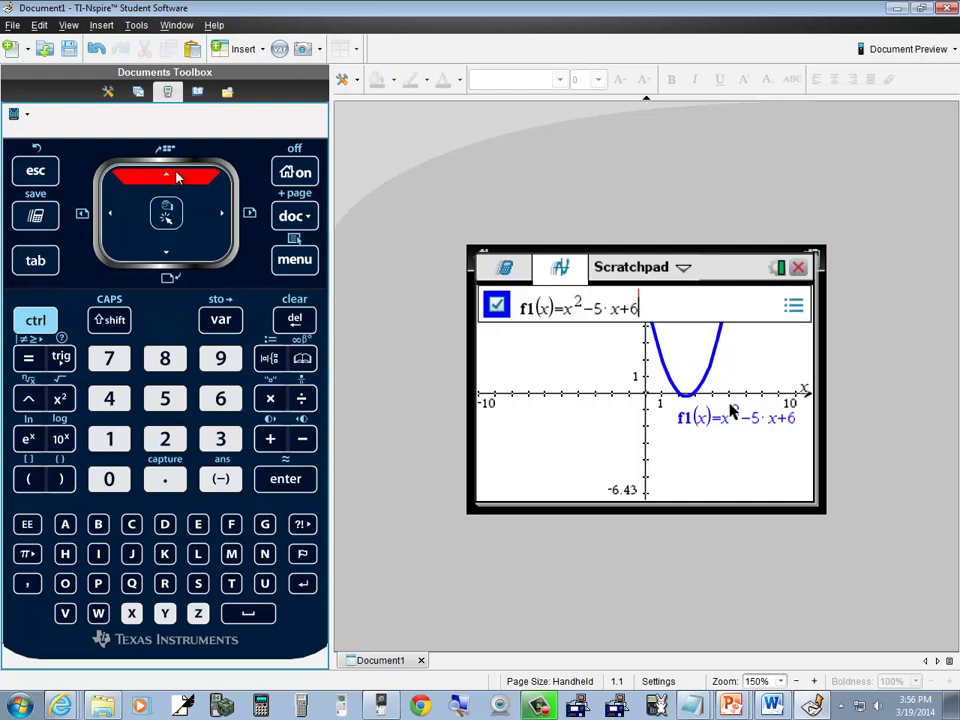
click(295, 320)
click(295, 320)
click(295, 320)
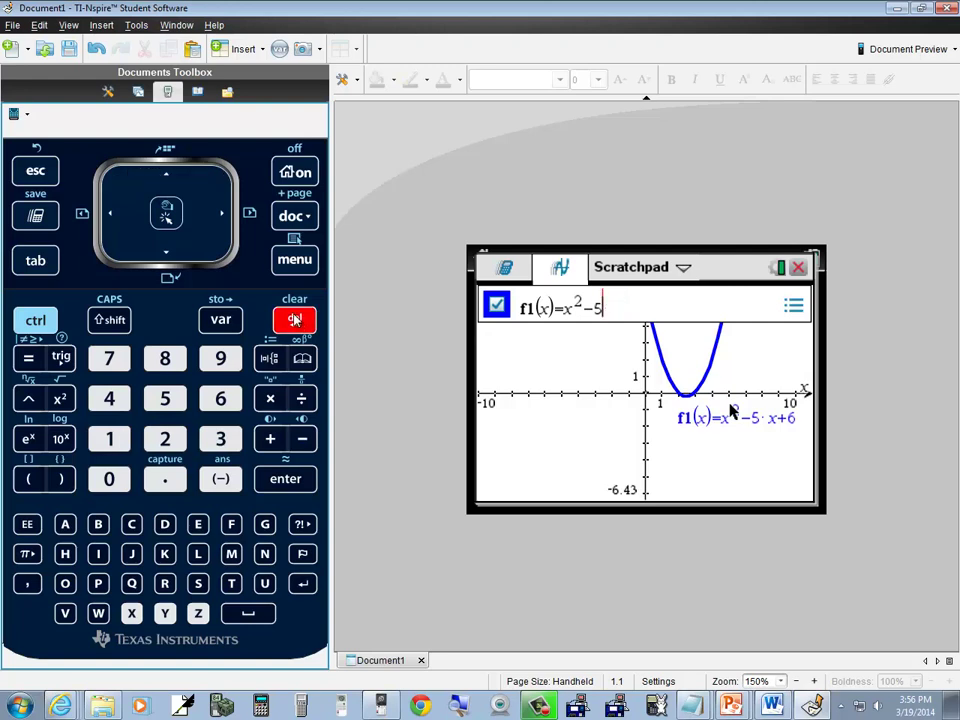
click(295, 320)
click(295, 320)
click(295, 320)
click(295, 320)
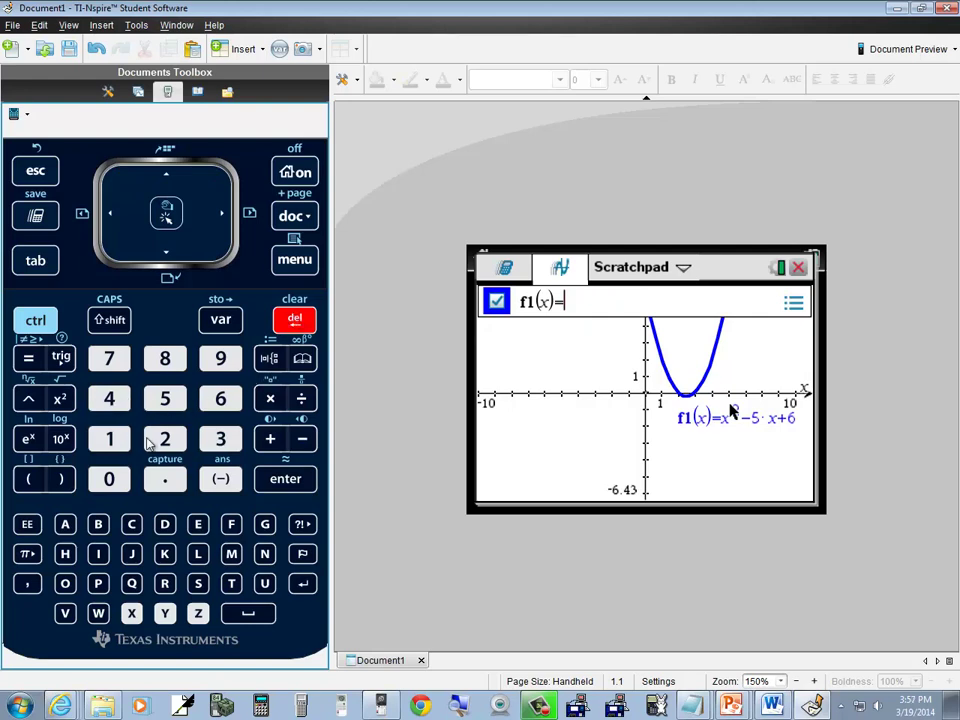
Step: Enter x²−400 as the new expression for f1(x) and plot it
click(138, 612)
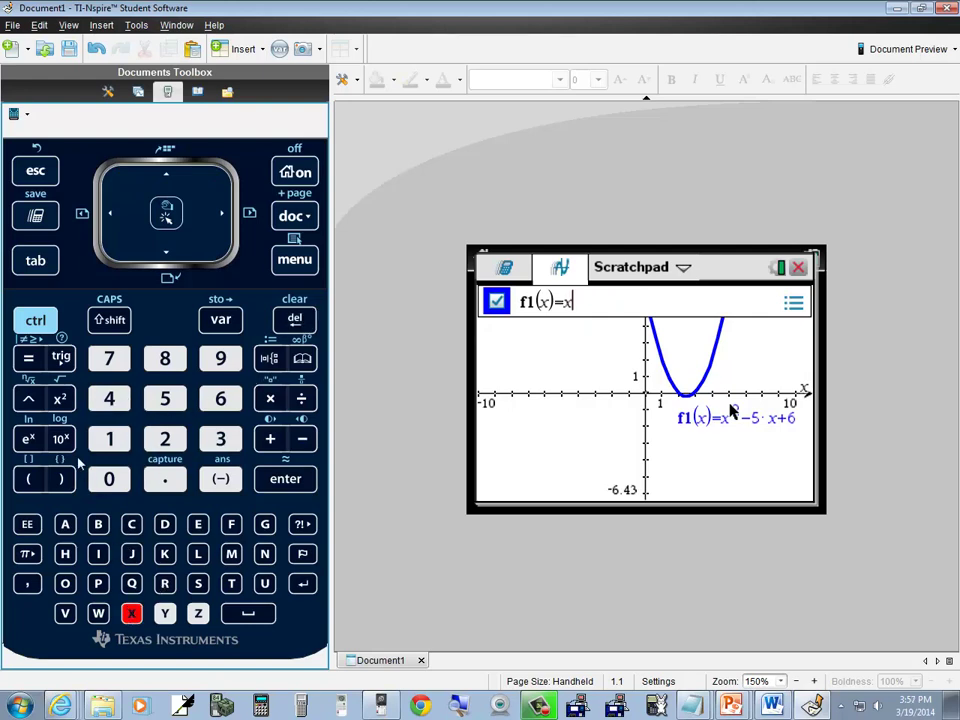
click(55, 396)
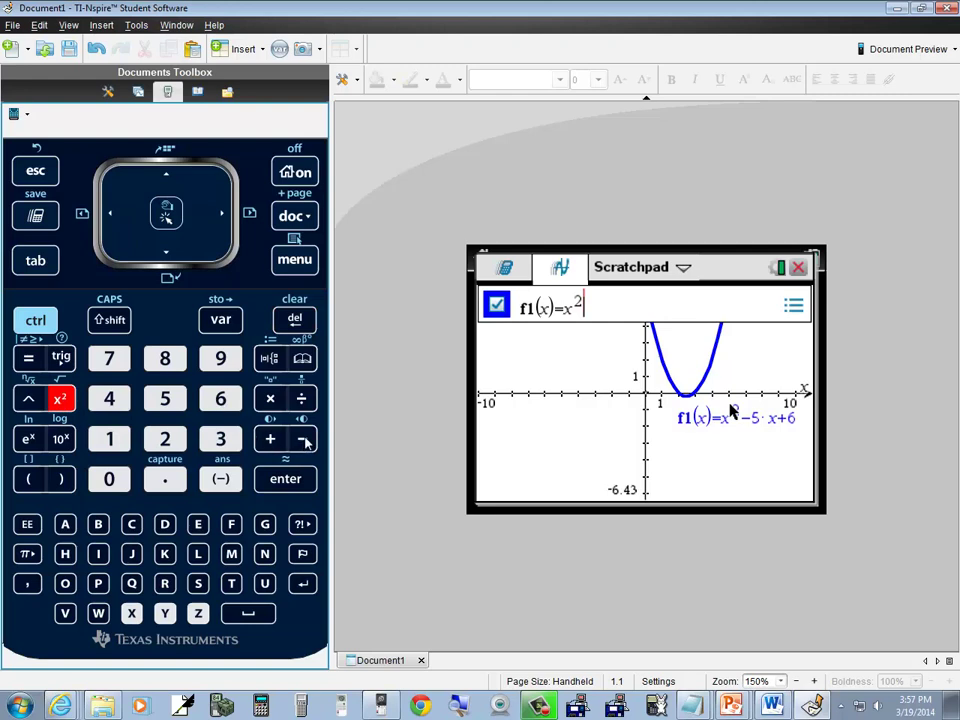
click(300, 438)
click(109, 398)
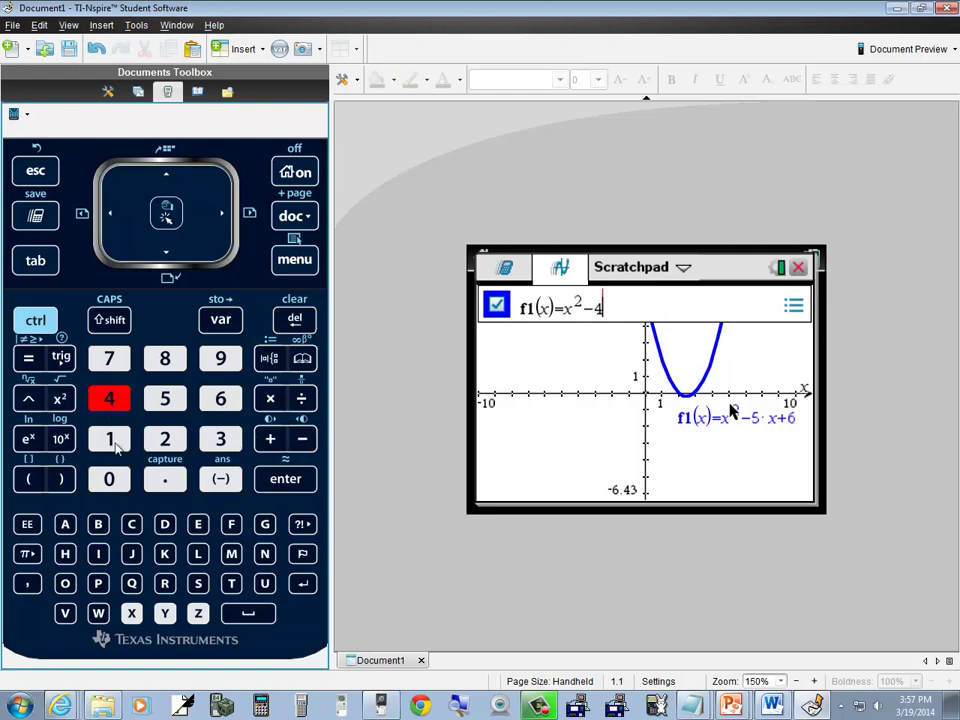
double_click(112, 478)
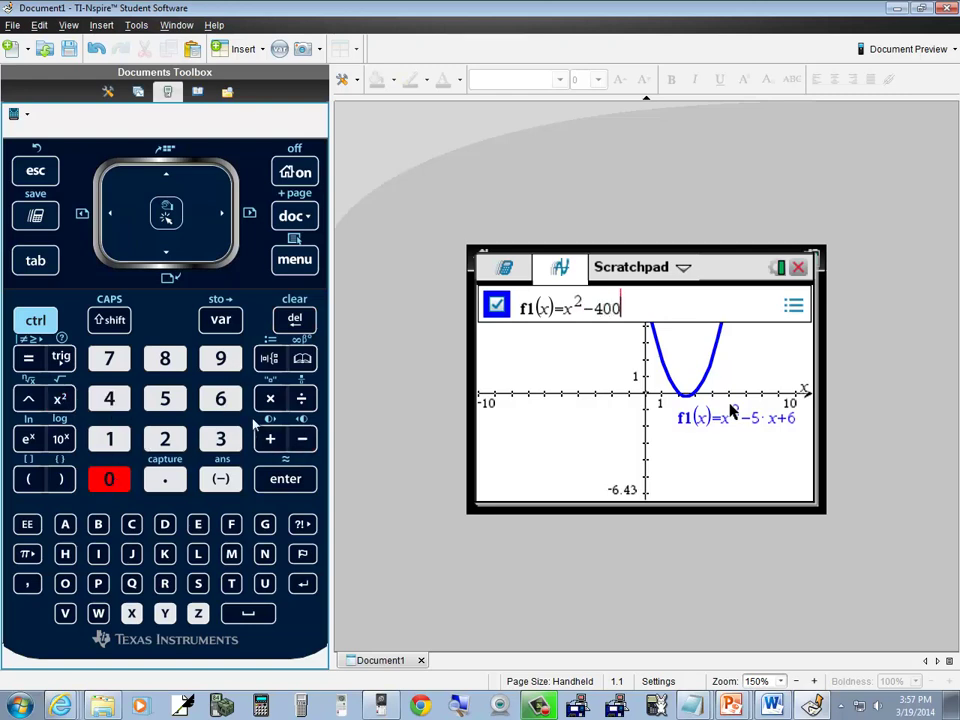
click(288, 481)
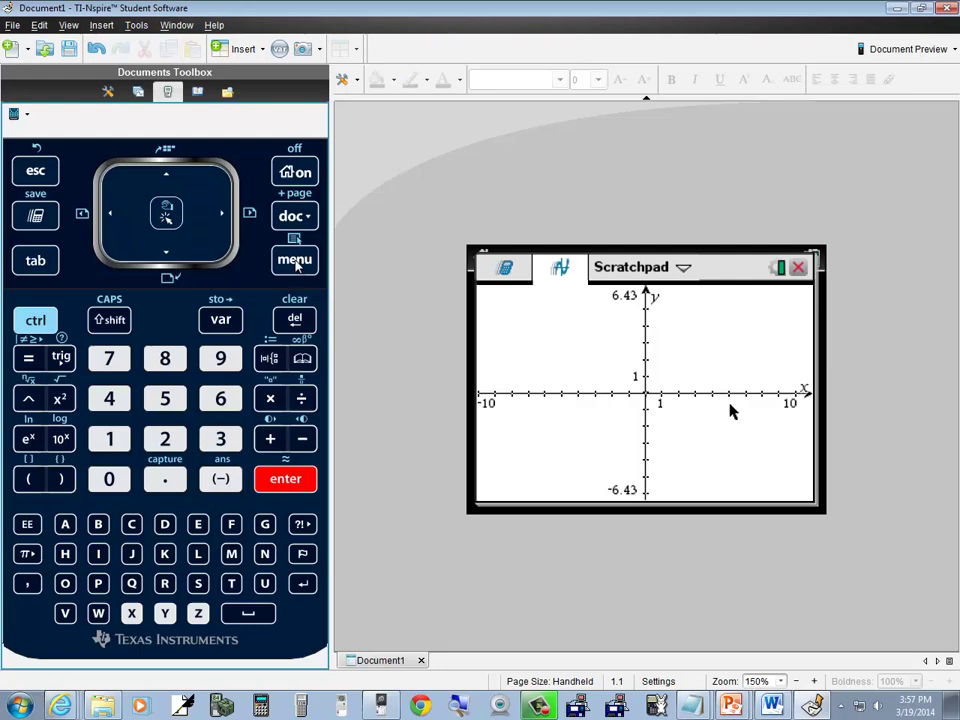
Step: Apply Zoom – Out to the graph of x²−400 once, centring the zoom at the origin
click(296, 264)
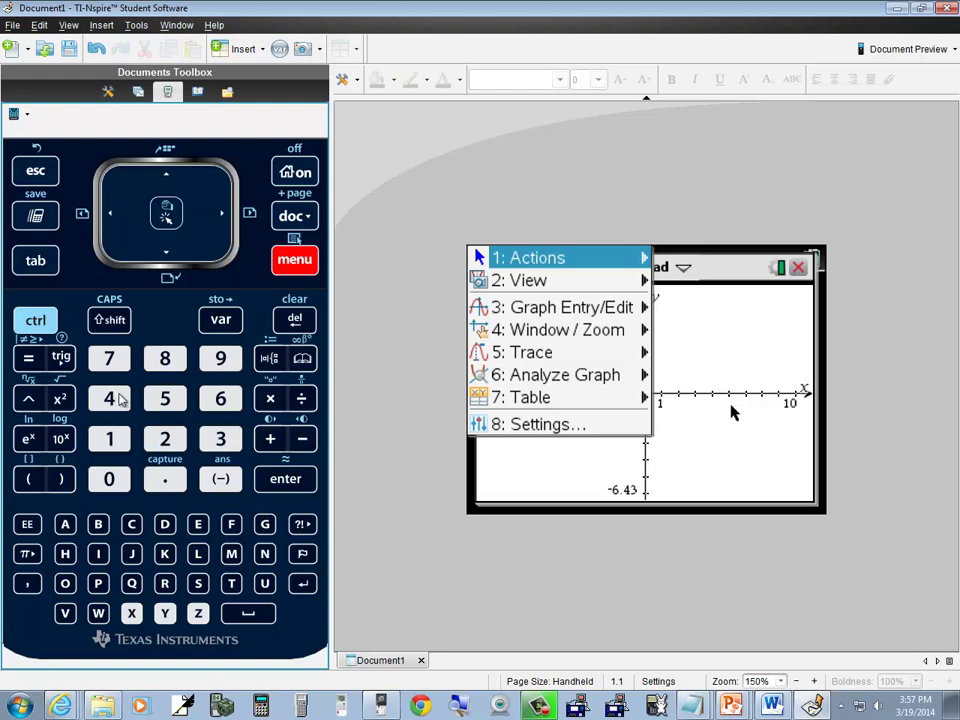
click(110, 399)
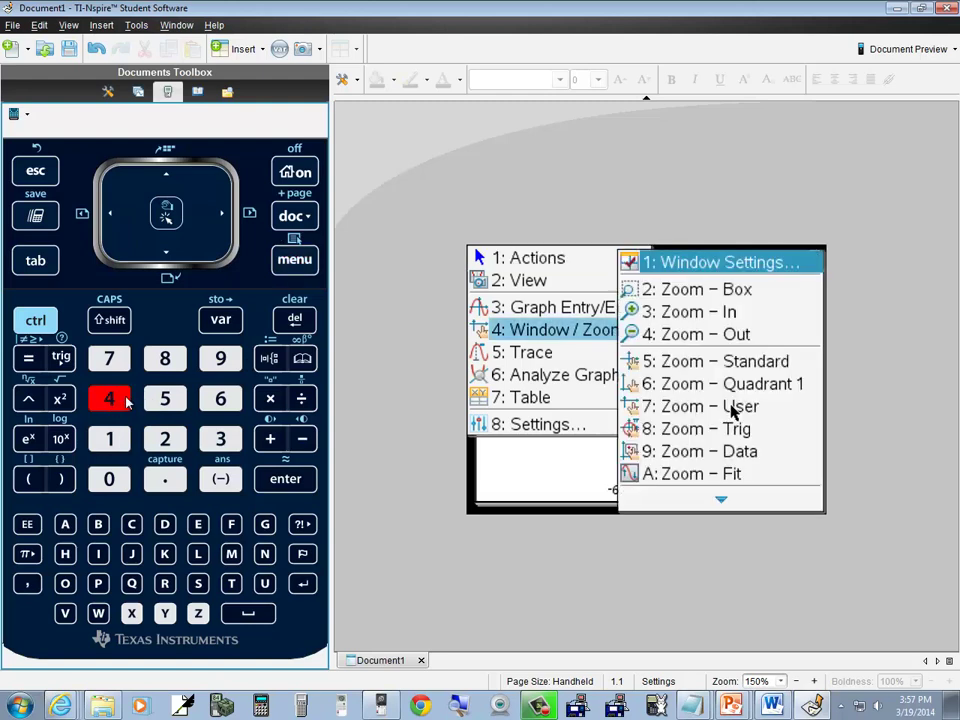
click(112, 400)
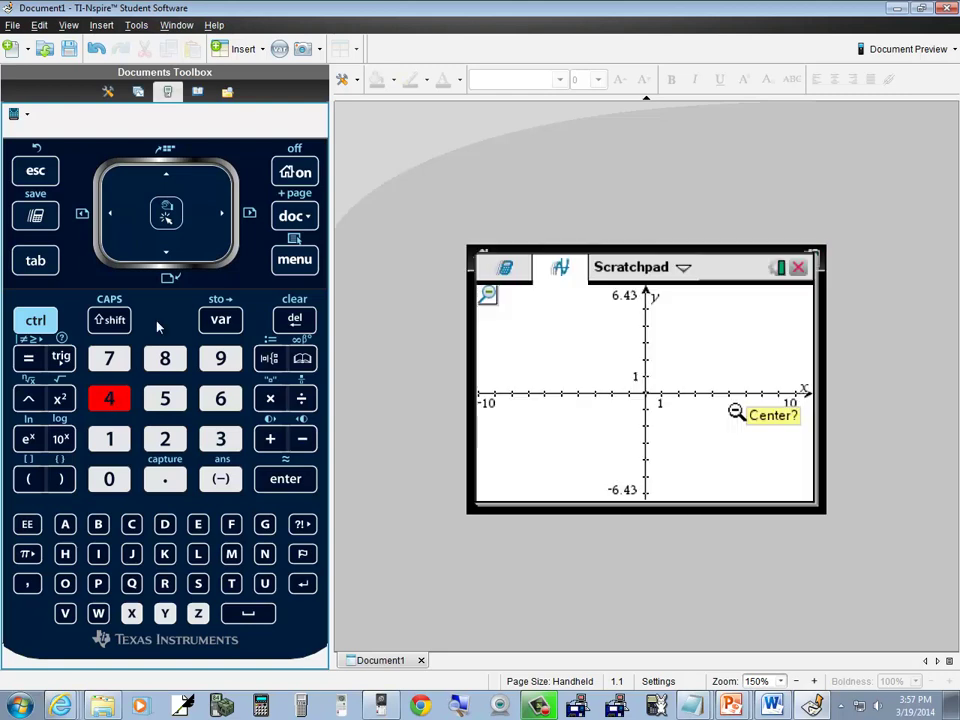
click(110, 218)
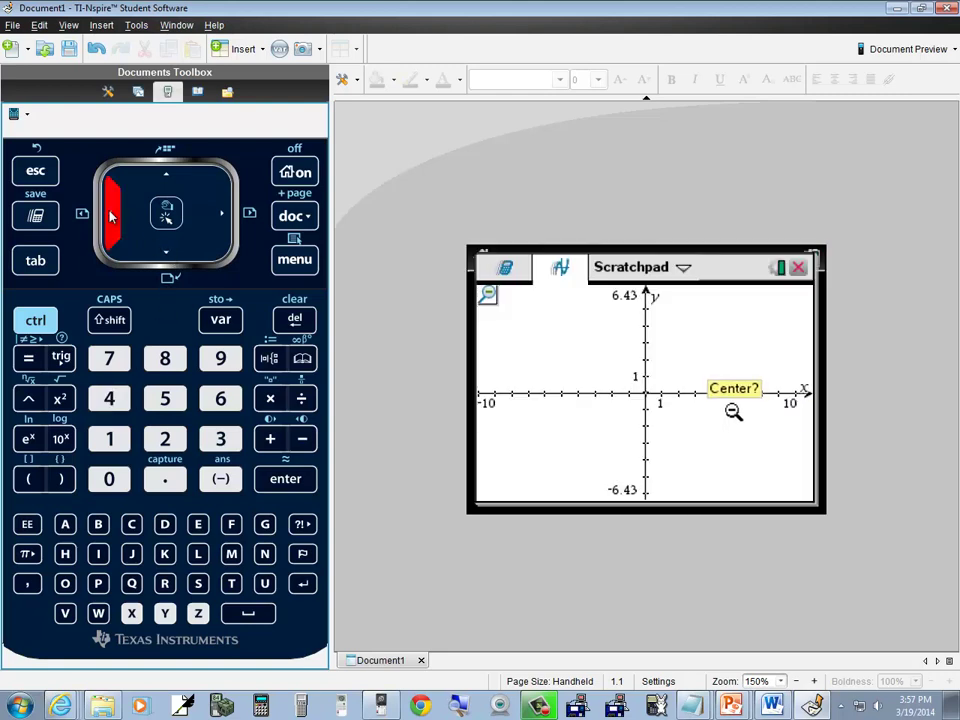
click(110, 218)
click(110, 218)
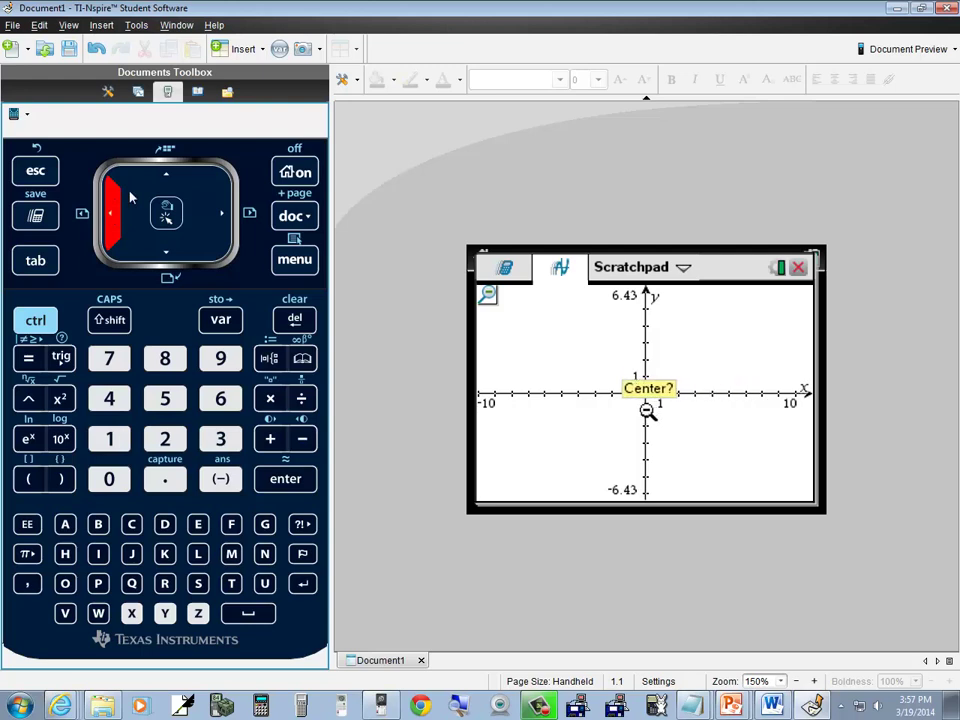
click(166, 178)
click(166, 178)
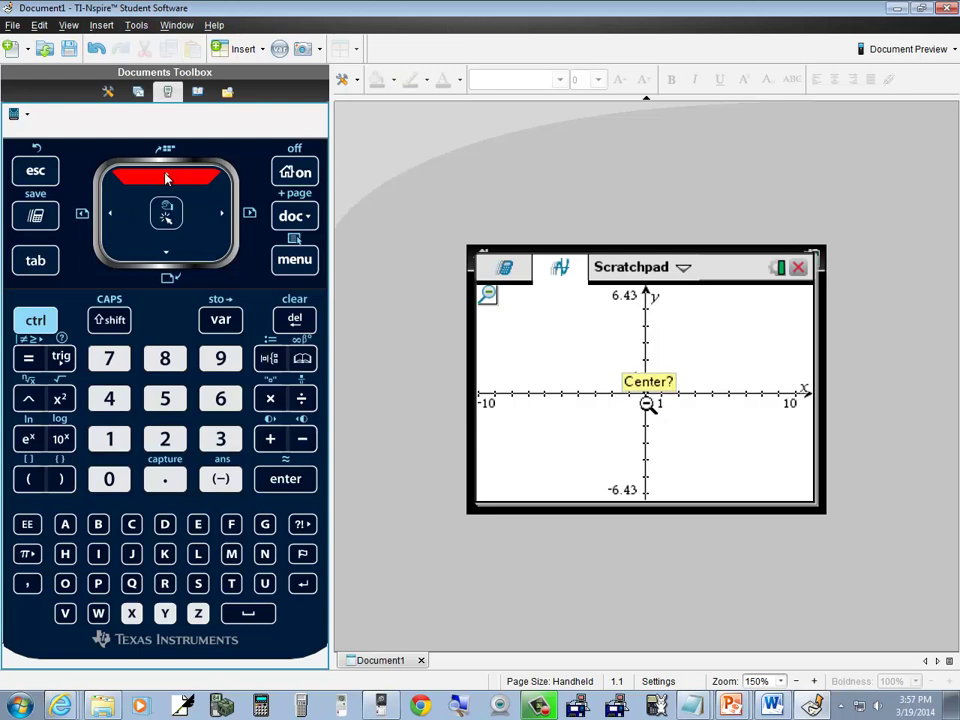
click(166, 178)
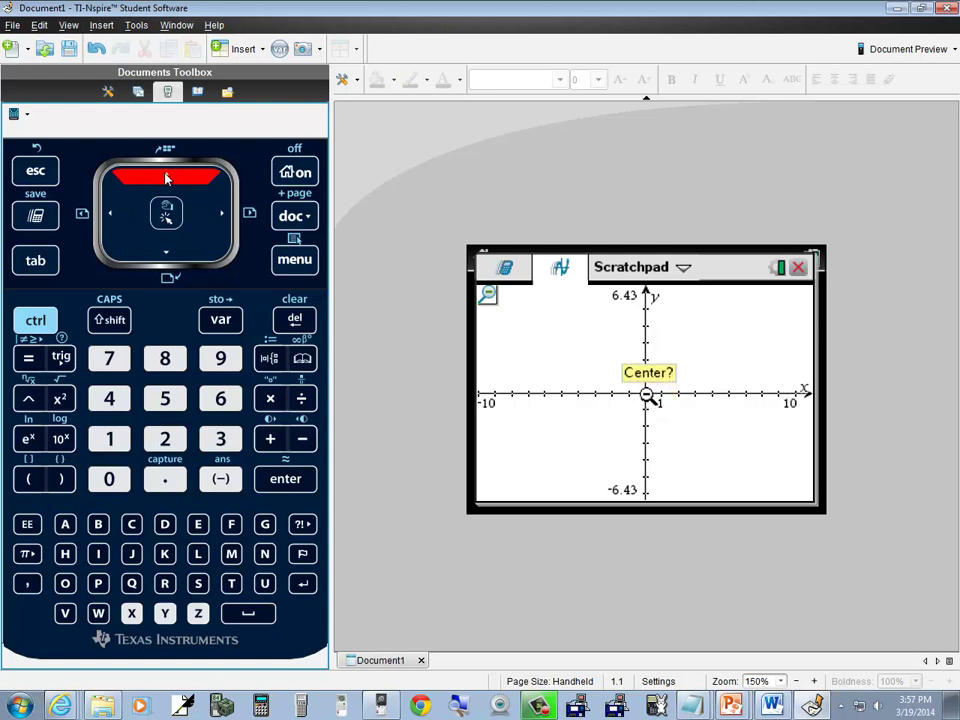
click(285, 482)
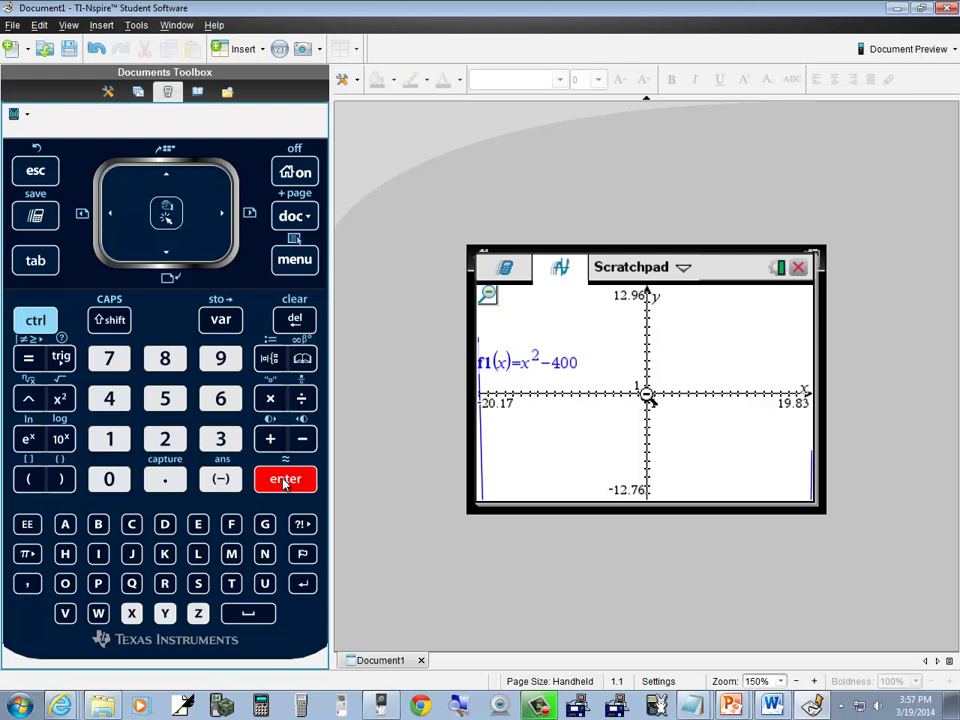
Step: Zoom out once more about the origin, and apply Zoom – Box around the x-axis crossings of x²−400
click(285, 482)
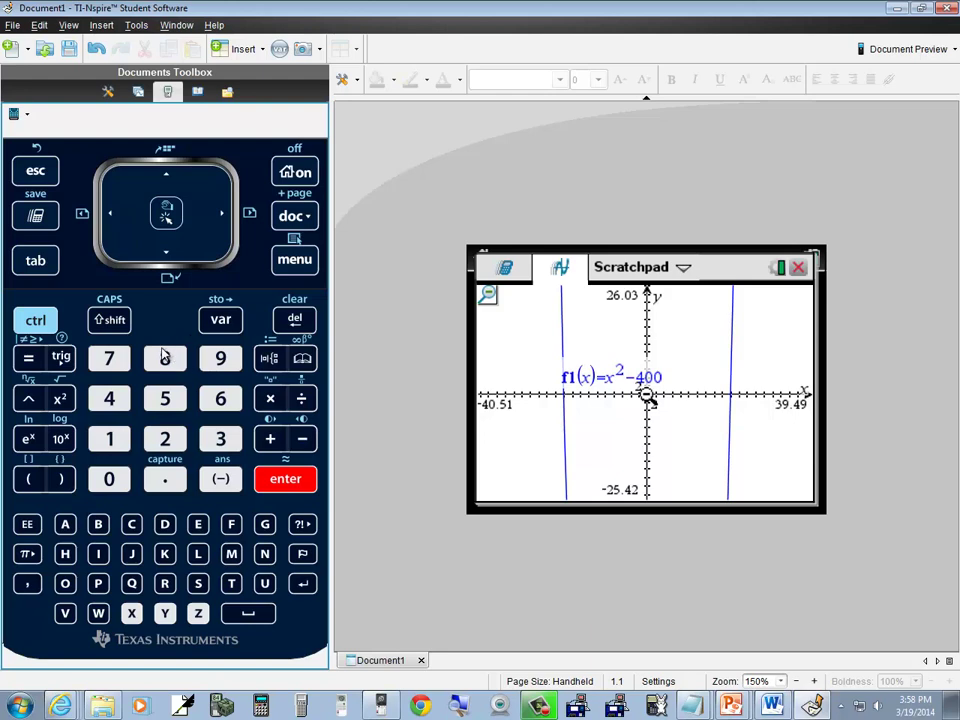
click(294, 259)
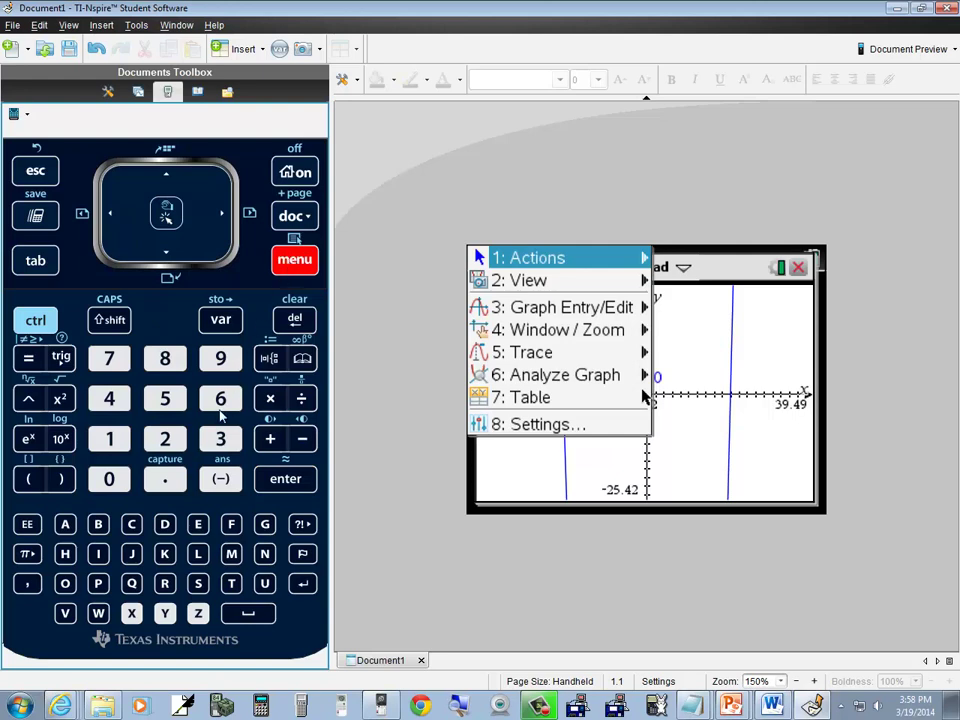
click(110, 398)
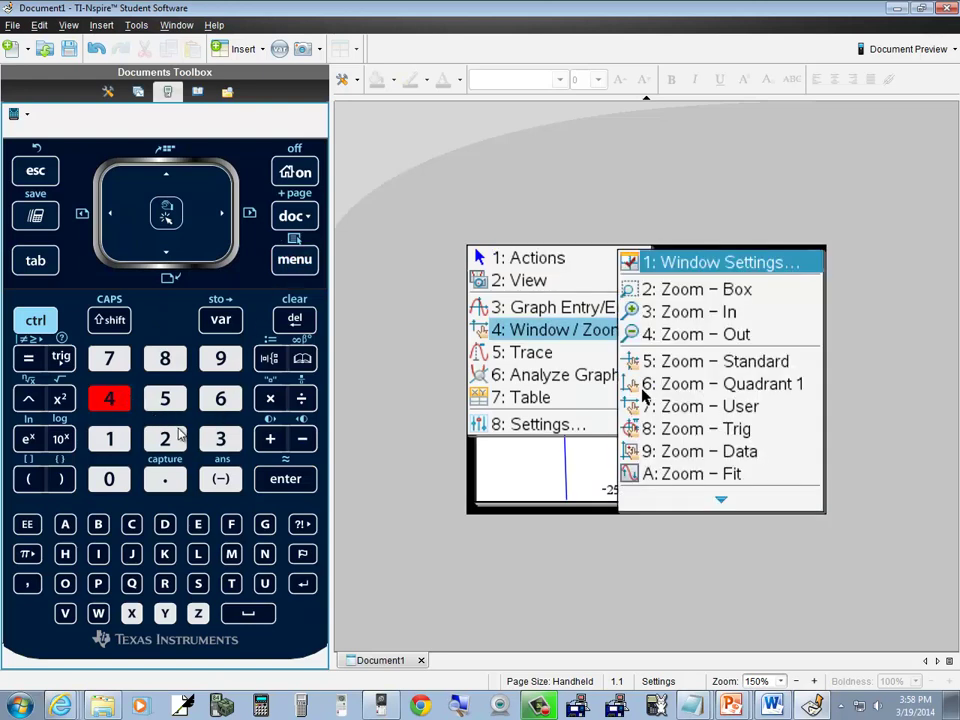
click(166, 442)
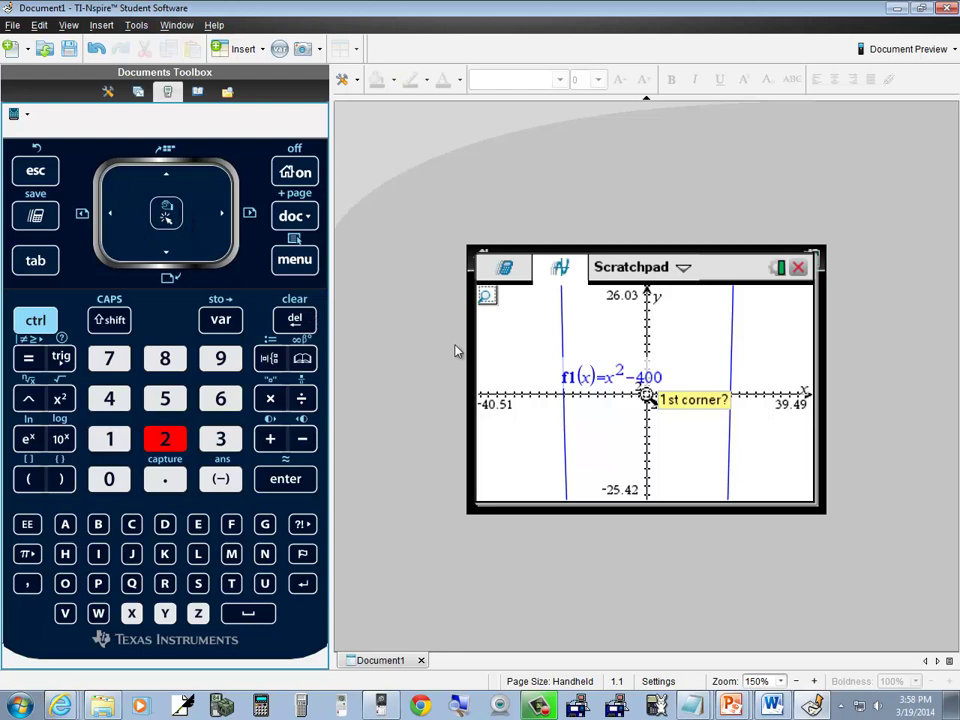
click(552, 377)
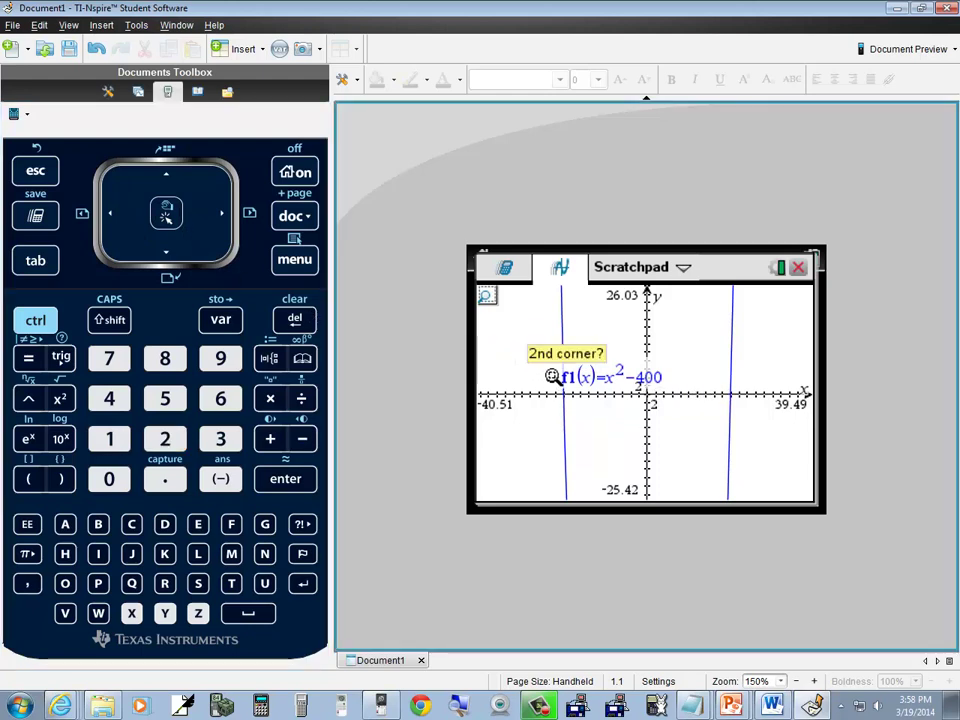
click(749, 412)
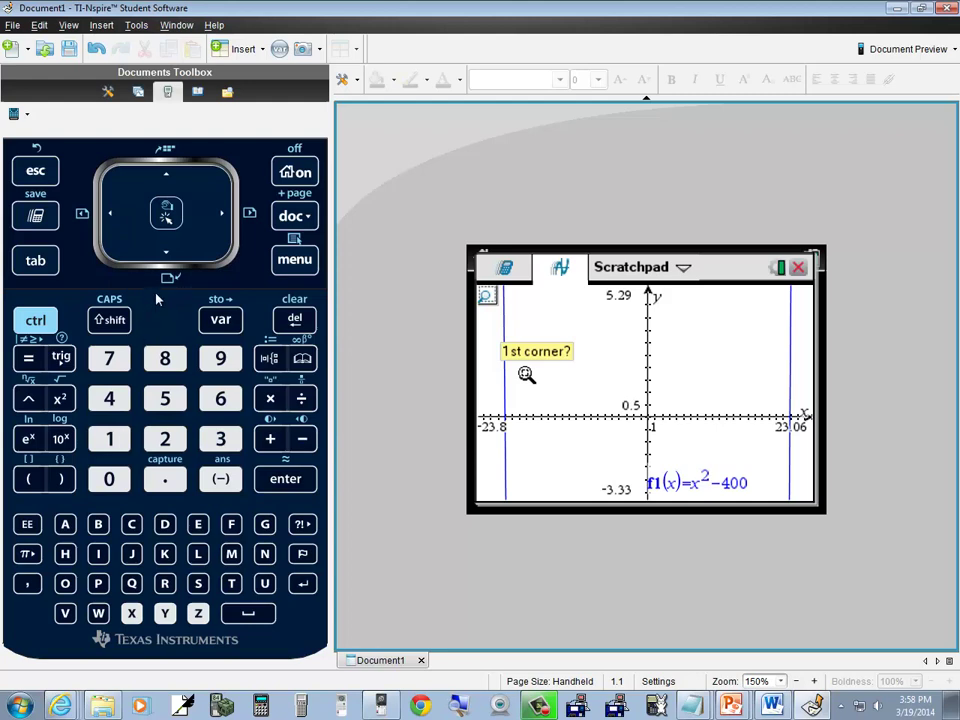
Step: Reset the Scratchpad graph window with Zoom – Standard
click(293, 262)
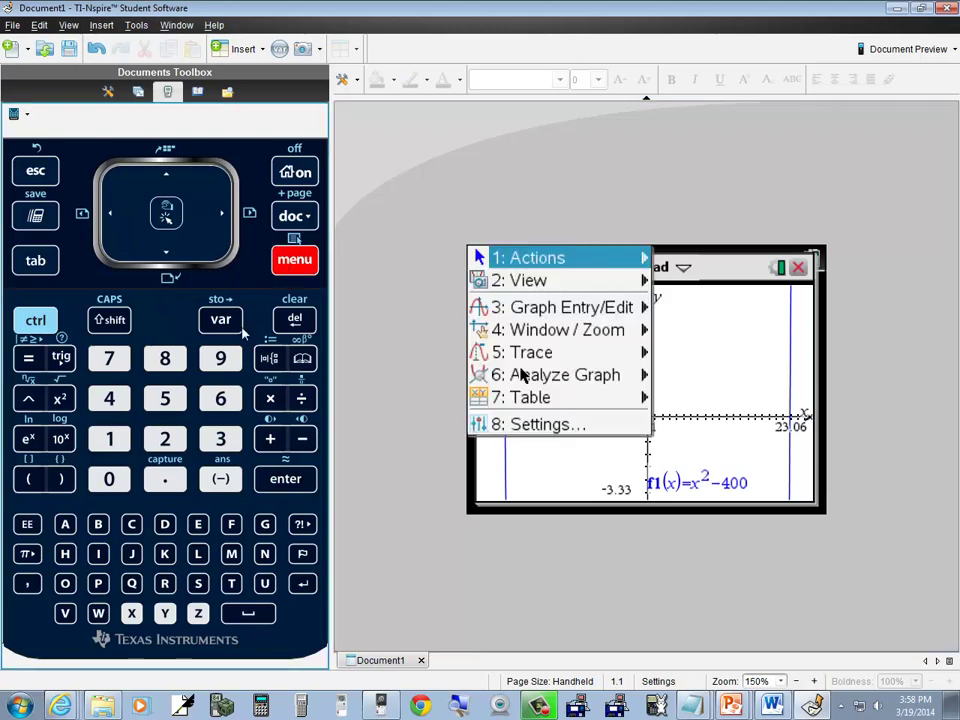
click(117, 400)
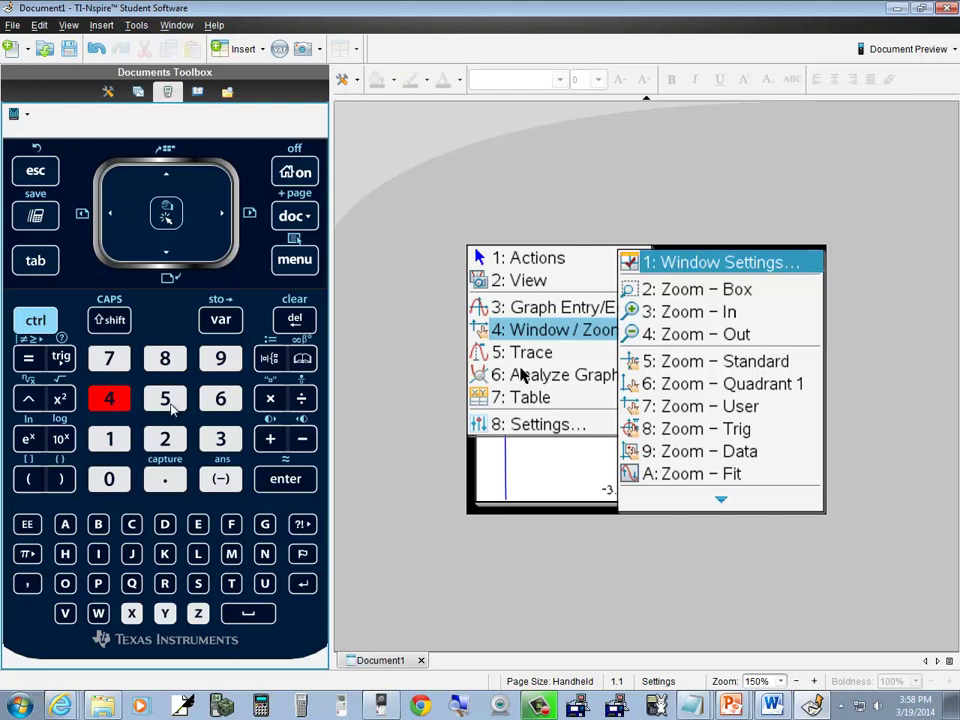
click(166, 400)
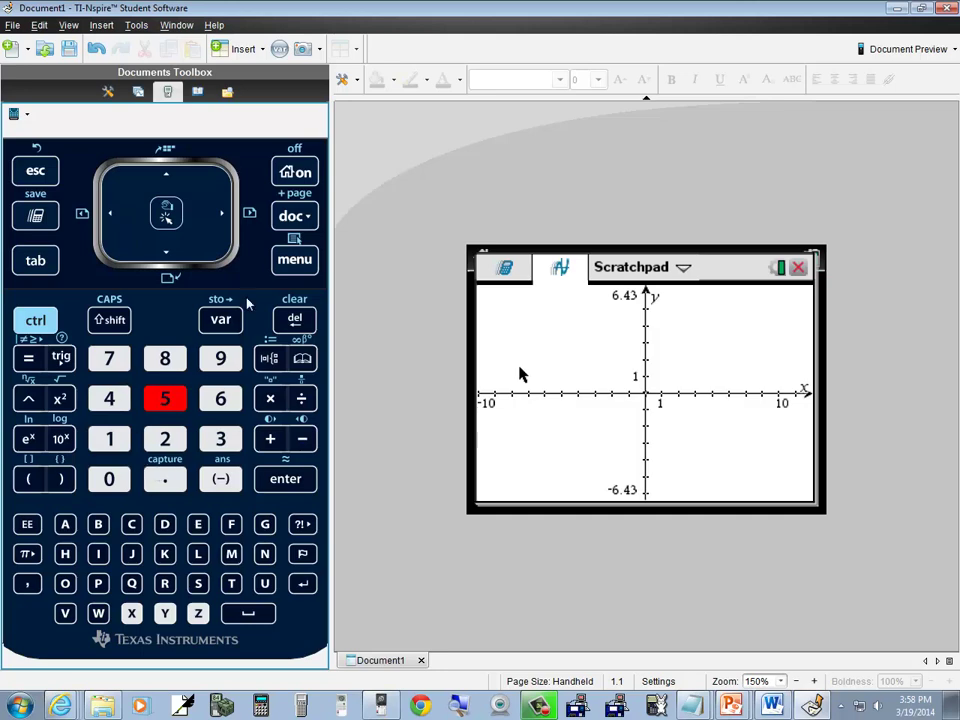
Step: Set XMin to -40 in the graph's Window Settings and apply the change
click(292, 262)
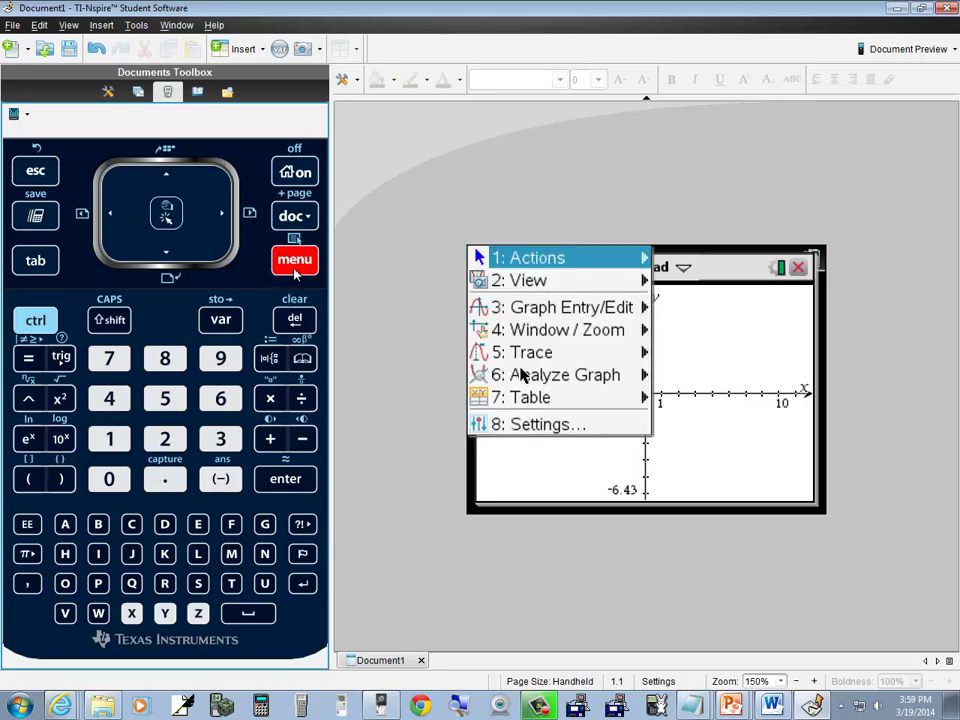
click(112, 400)
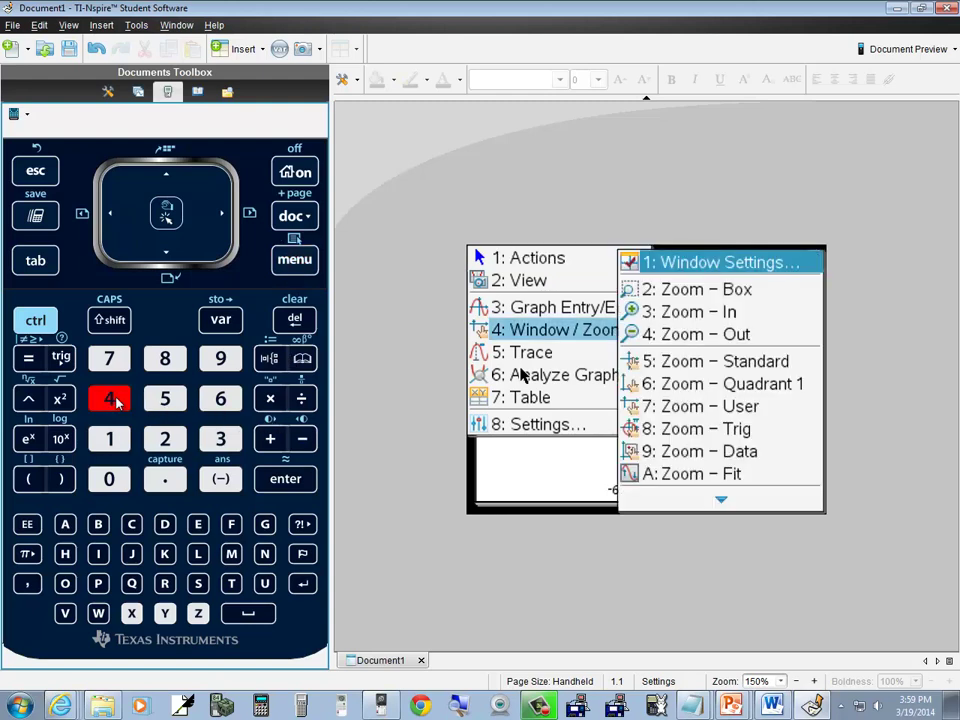
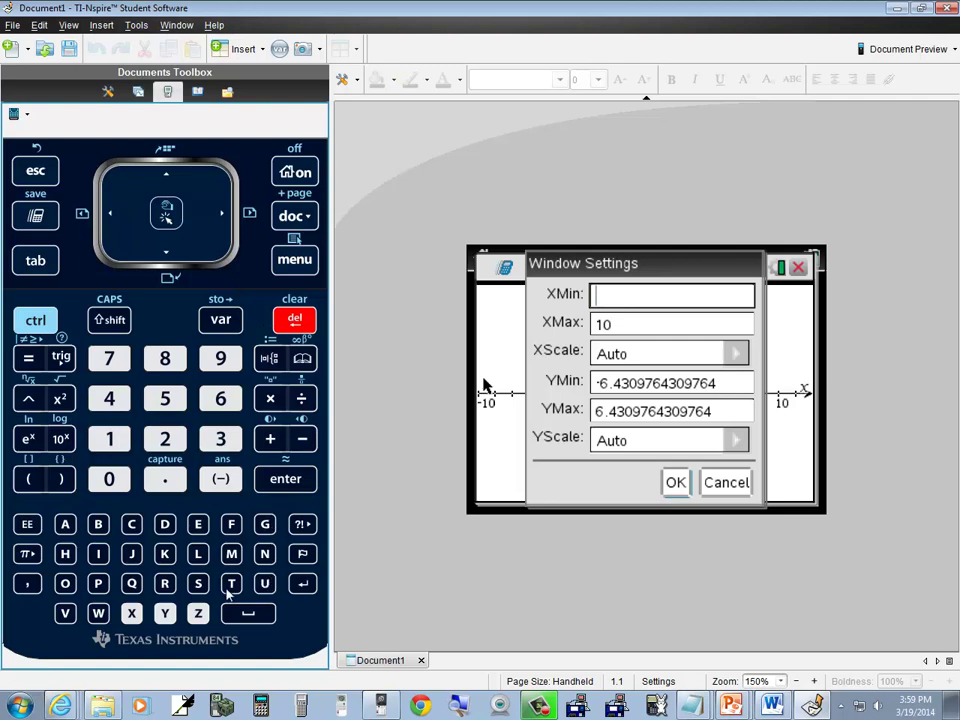
click(221, 480)
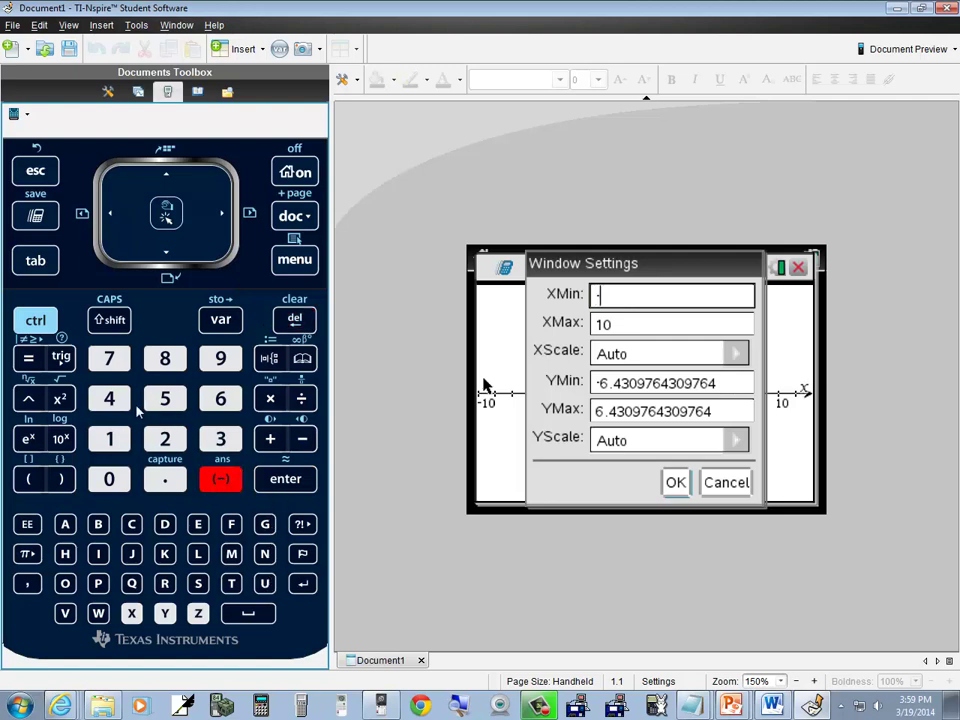
click(110, 398)
click(122, 482)
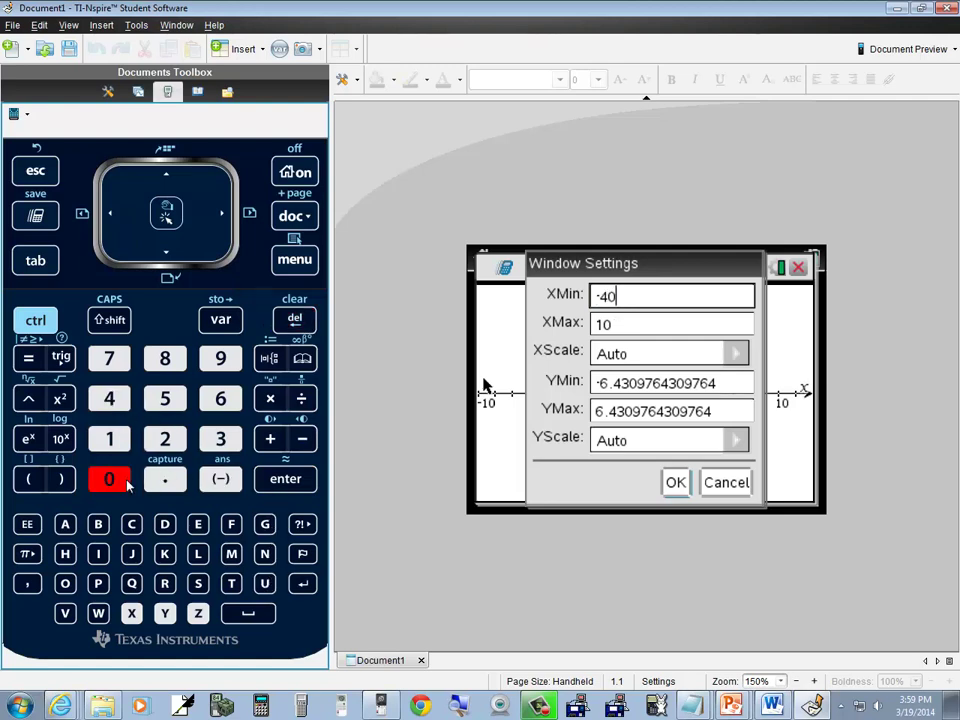
click(293, 480)
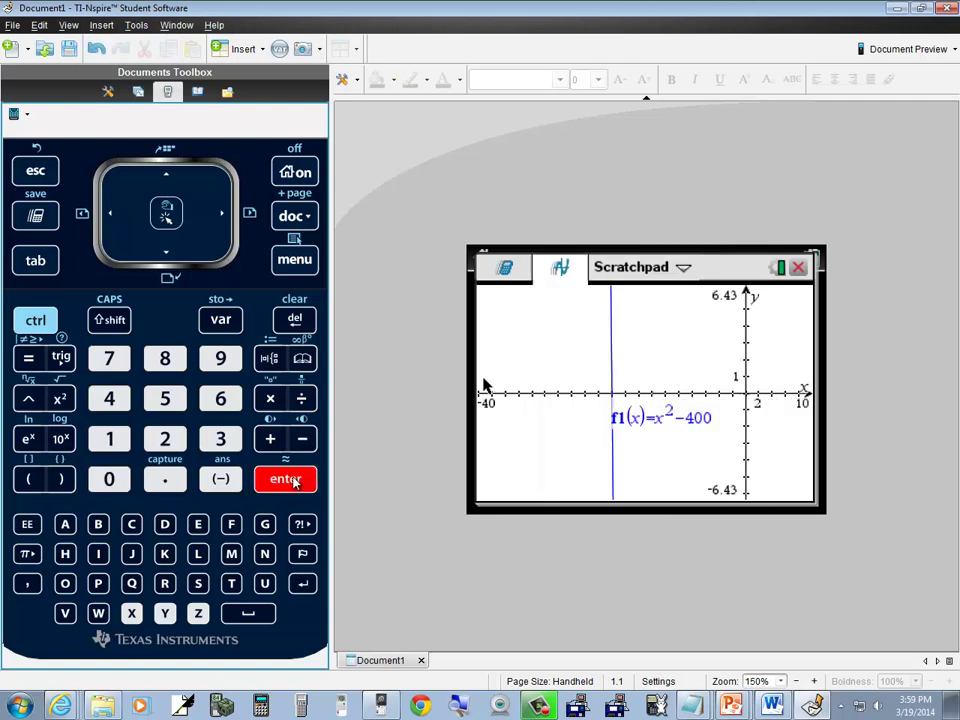
Step: Reopen the graph's Window Settings and set XMax to 40
click(294, 261)
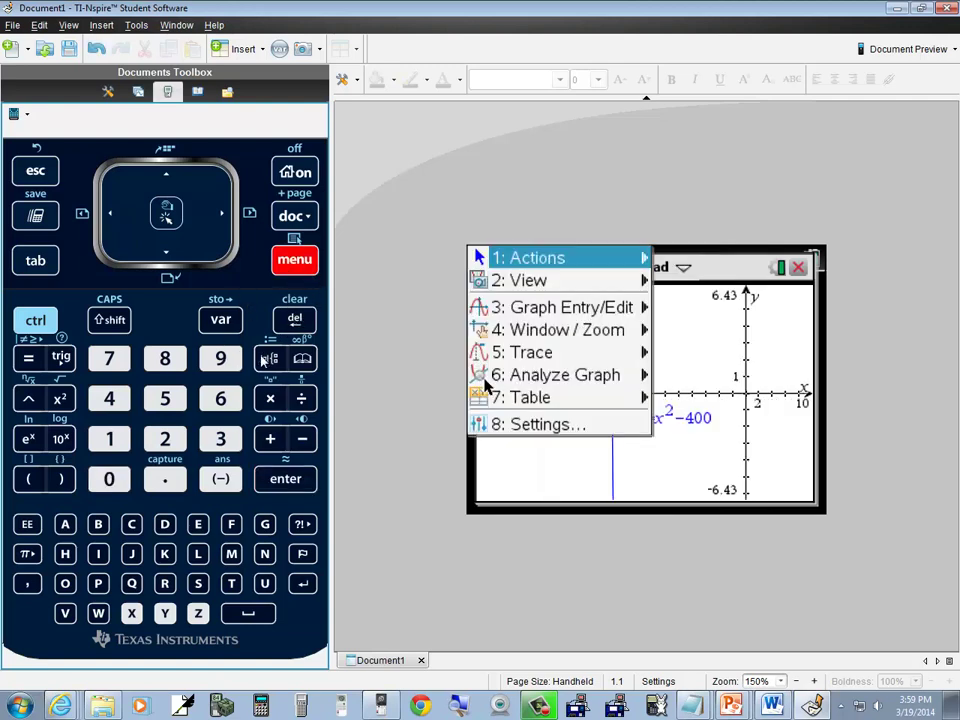
click(118, 400)
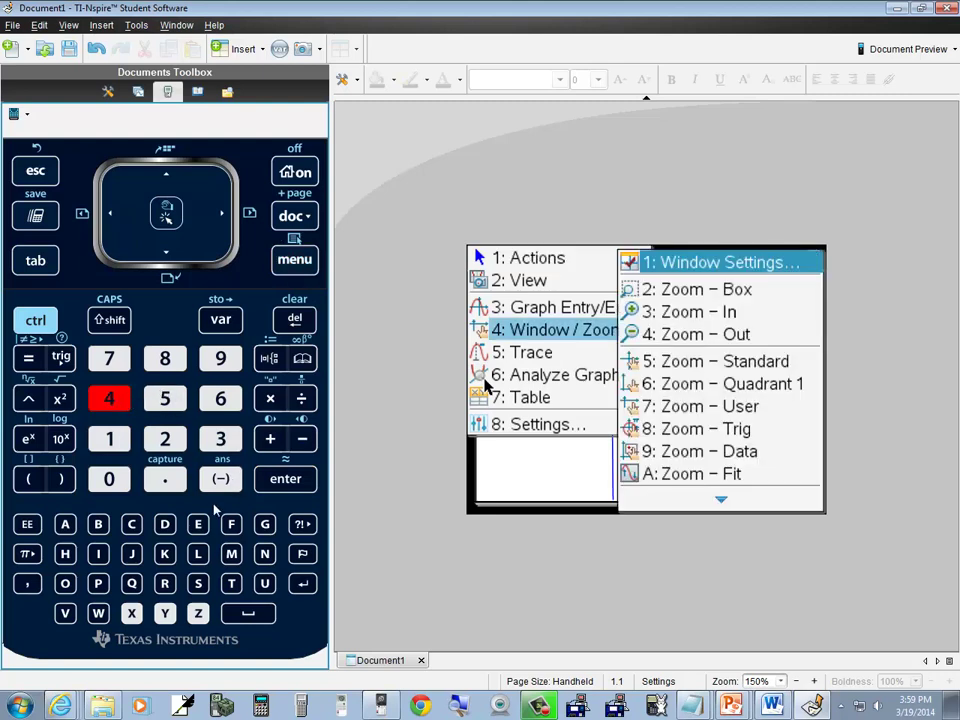
click(110, 439)
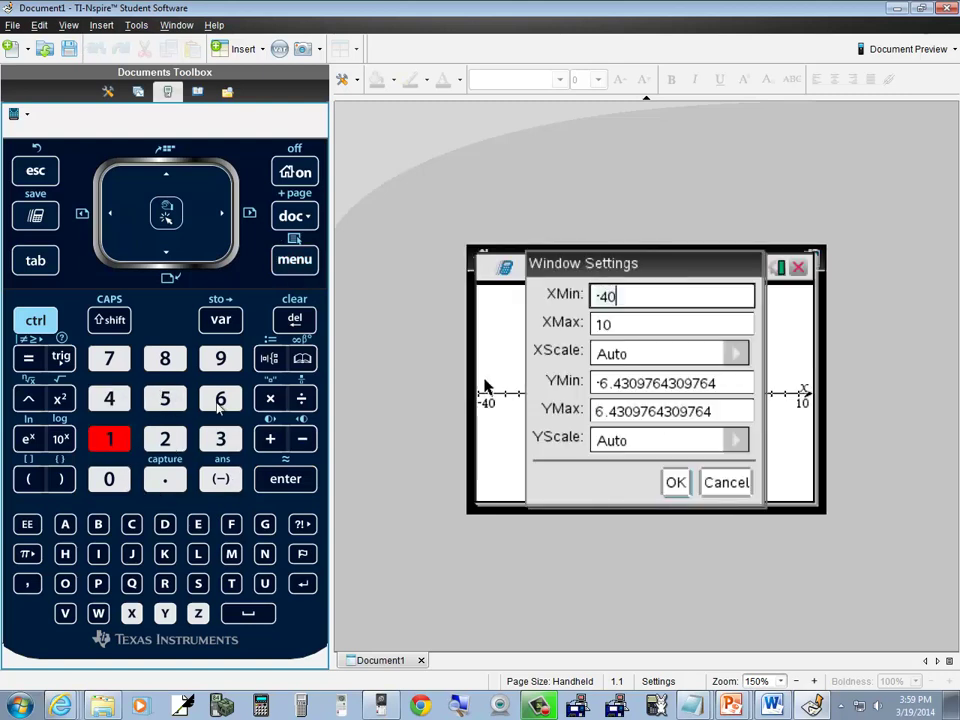
click(168, 255)
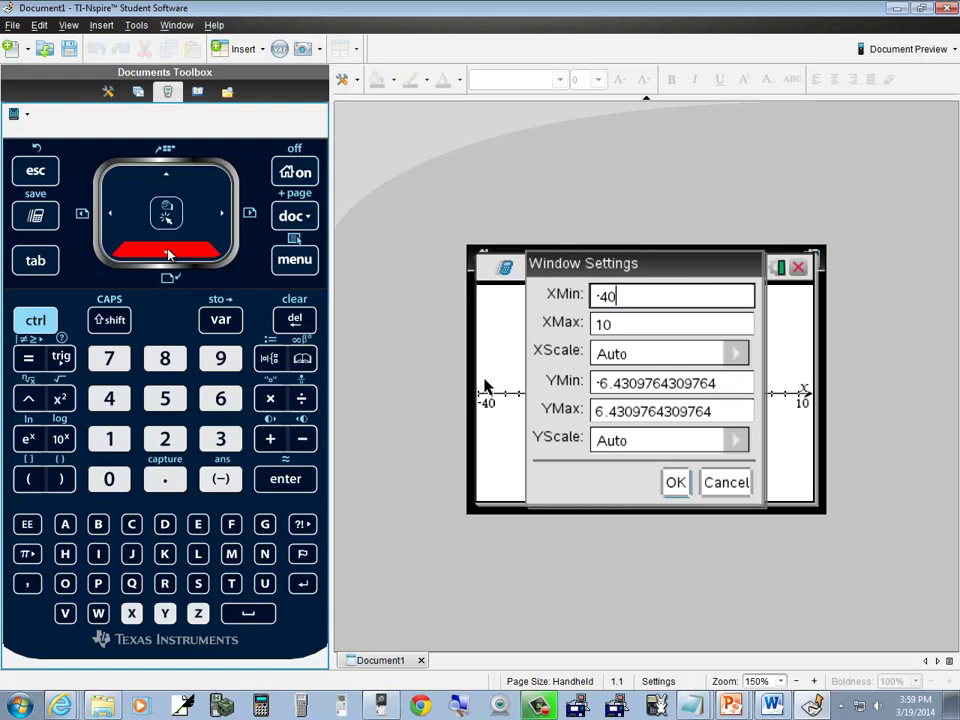
click(295, 319)
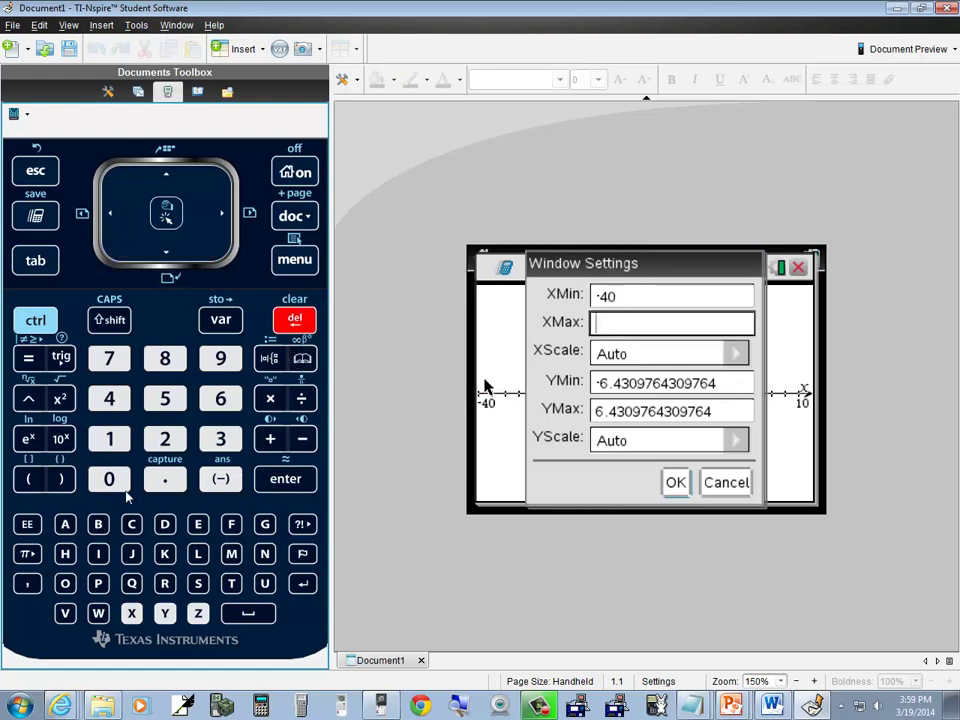
click(109, 398)
click(109, 479)
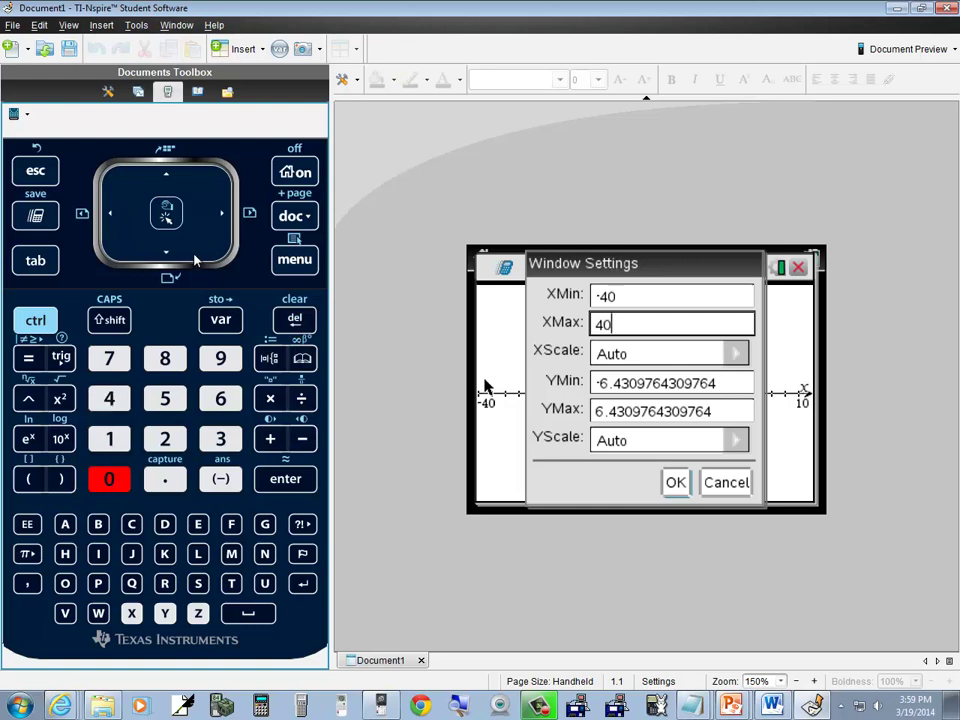
Step: Replace the automatic XScale in the Window Settings with 10
click(172, 256)
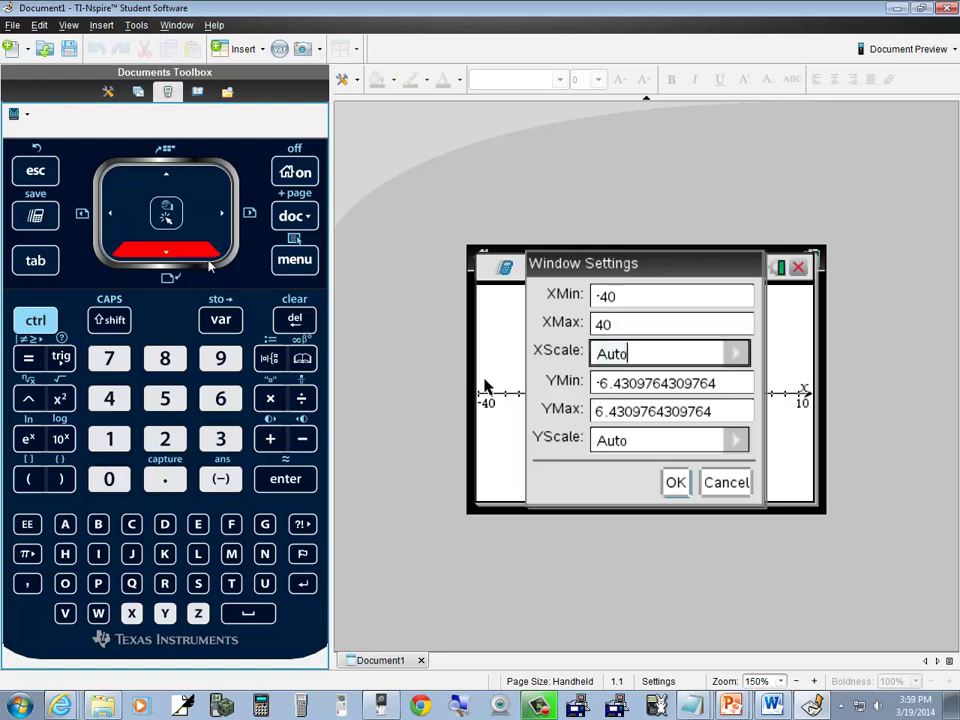
click(289, 326)
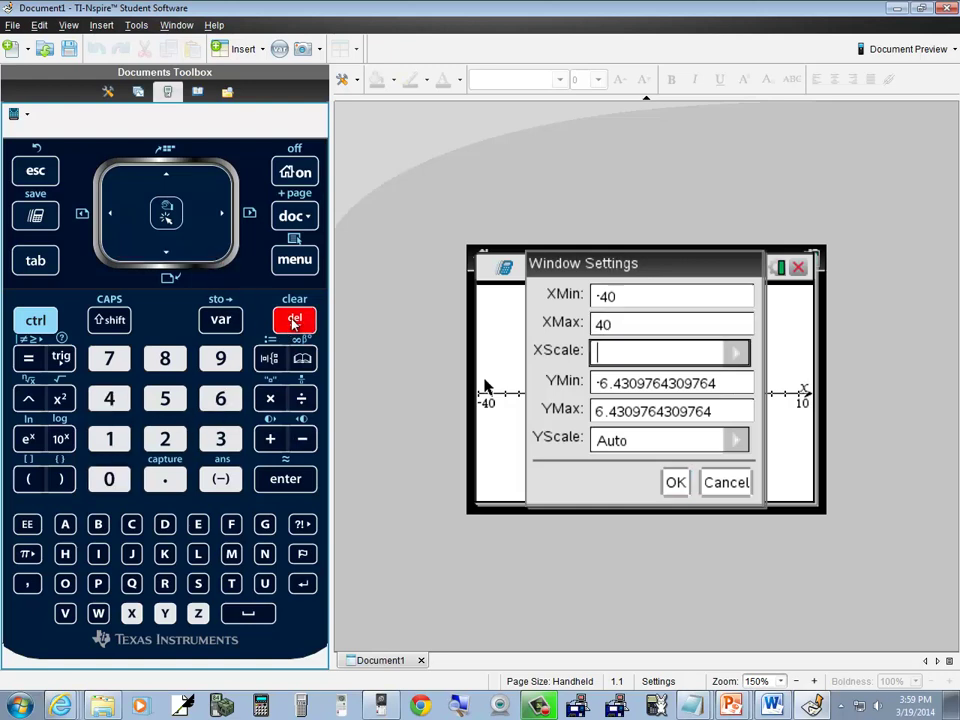
click(113, 449)
click(109, 479)
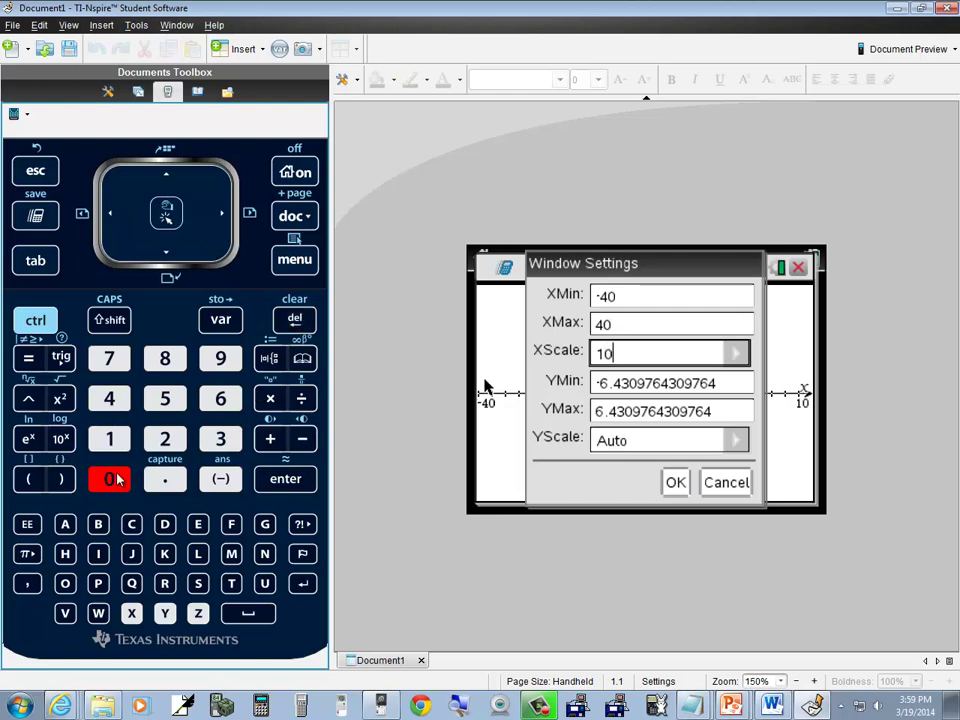
Step: Set YMin to -500 in the Window Settings
click(166, 254)
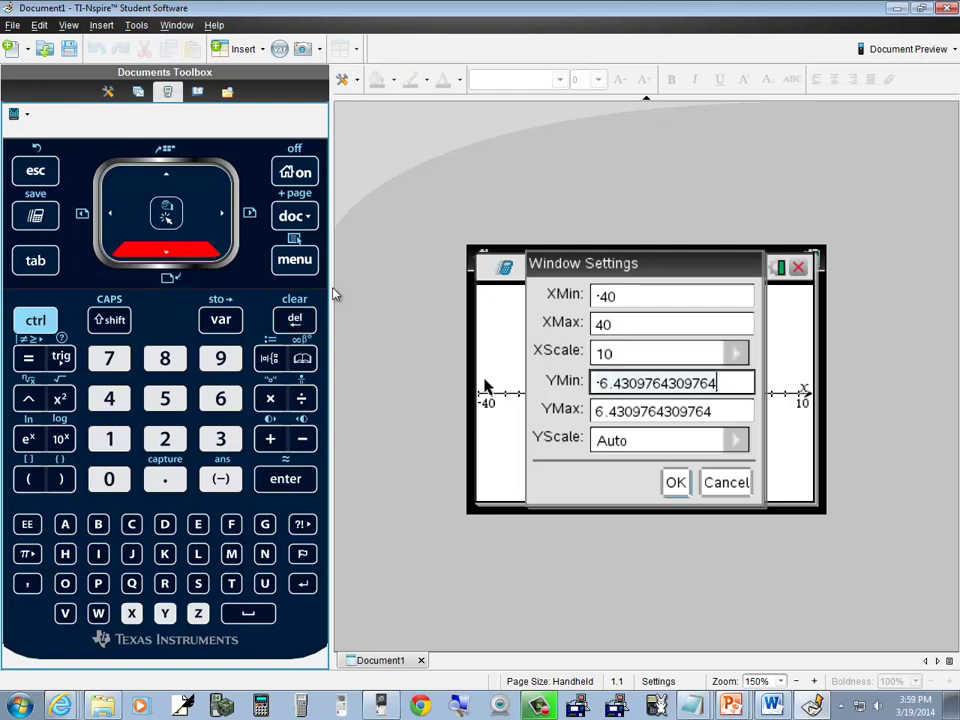
click(291, 322)
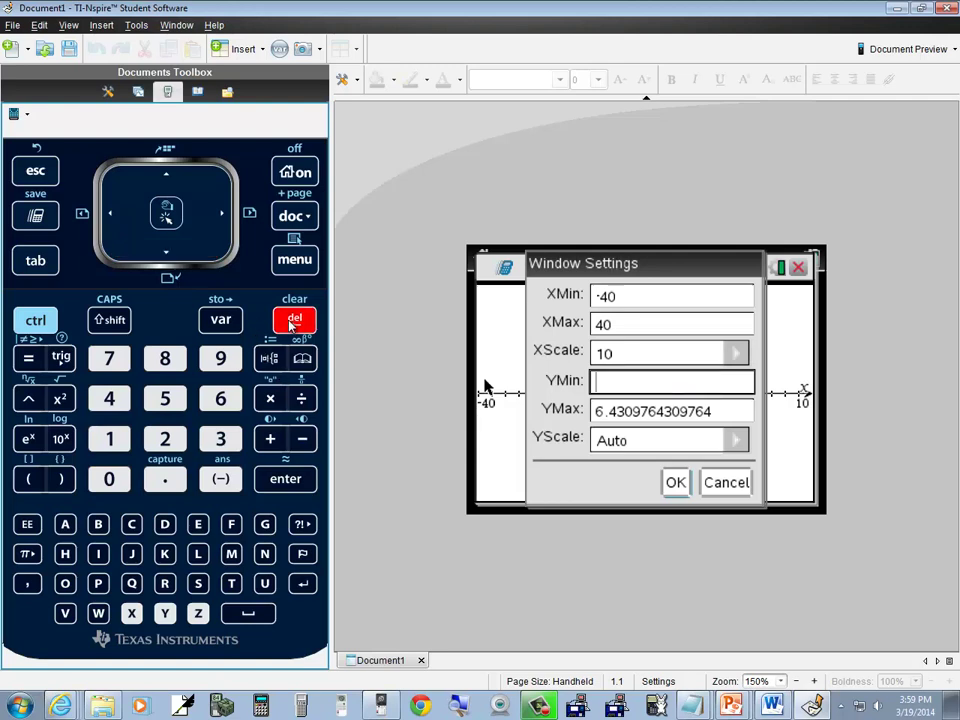
click(218, 480)
click(166, 400)
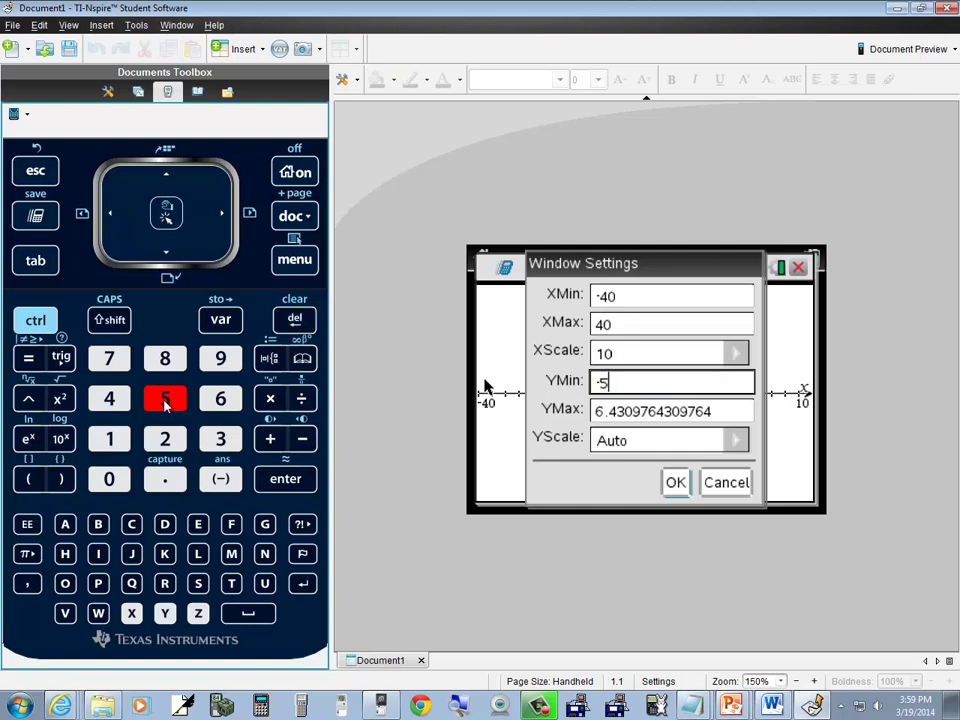
click(110, 480)
click(110, 480)
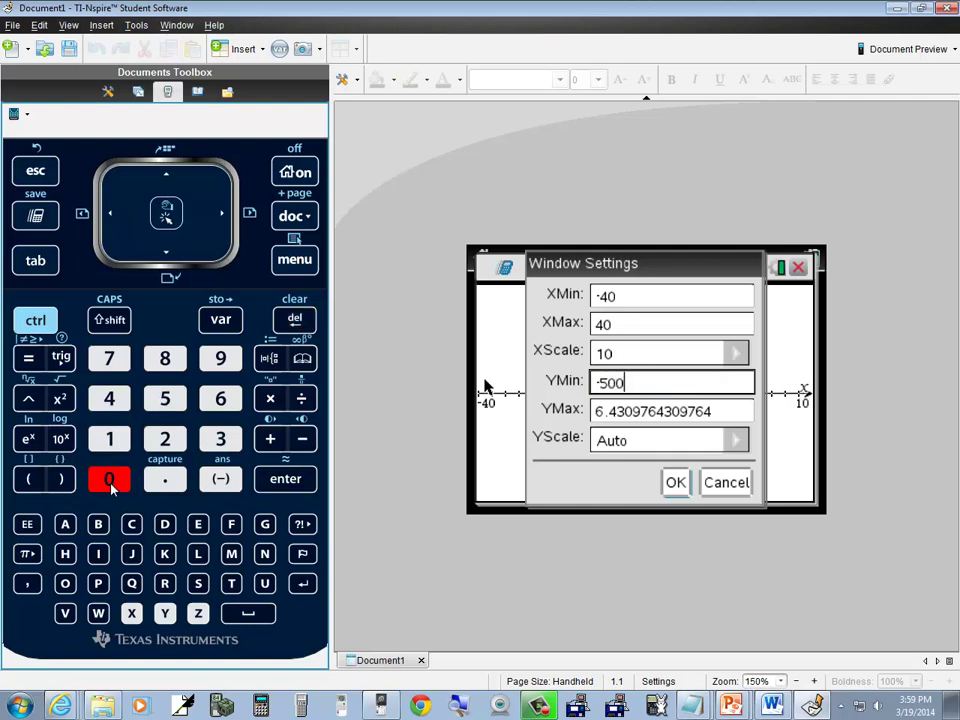
Step: Set YMax to 100 in the Window Settings
click(166, 255)
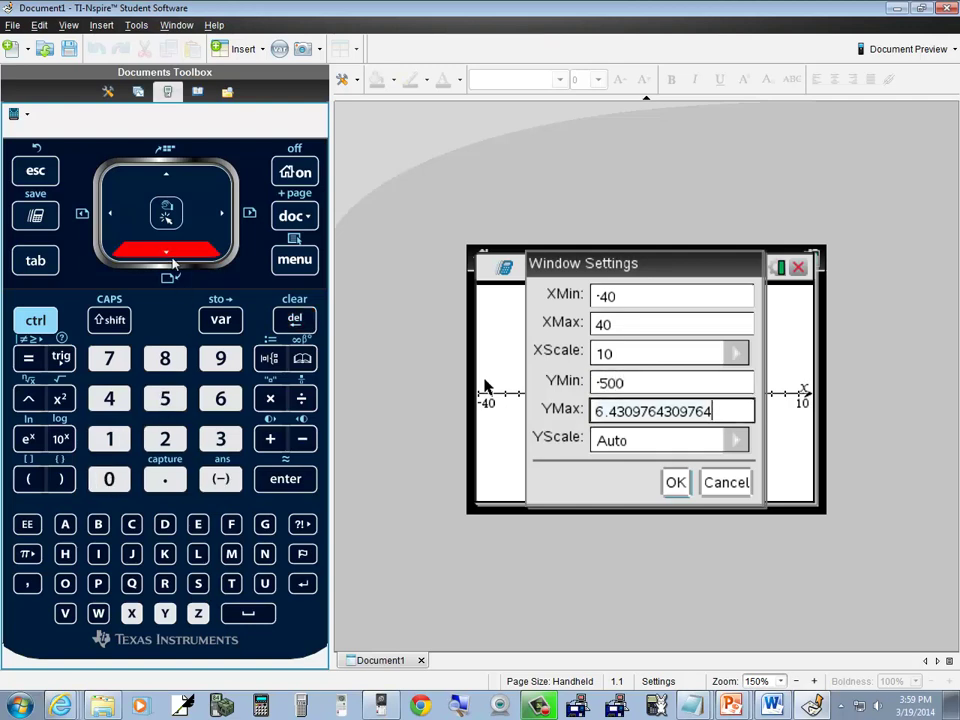
click(292, 321)
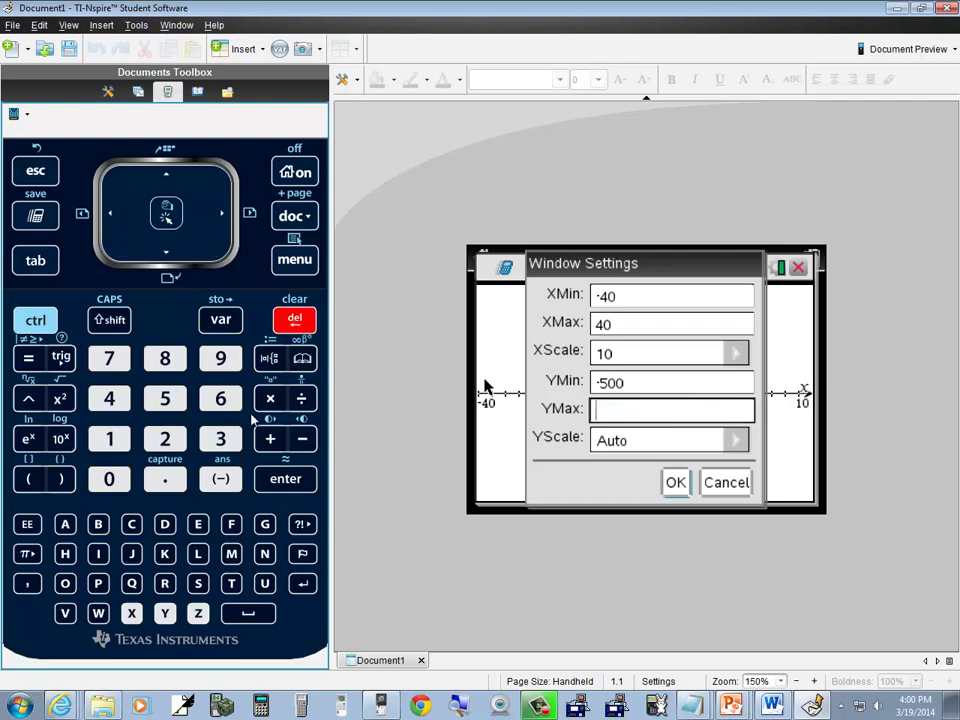
click(110, 440)
click(110, 480)
click(110, 480)
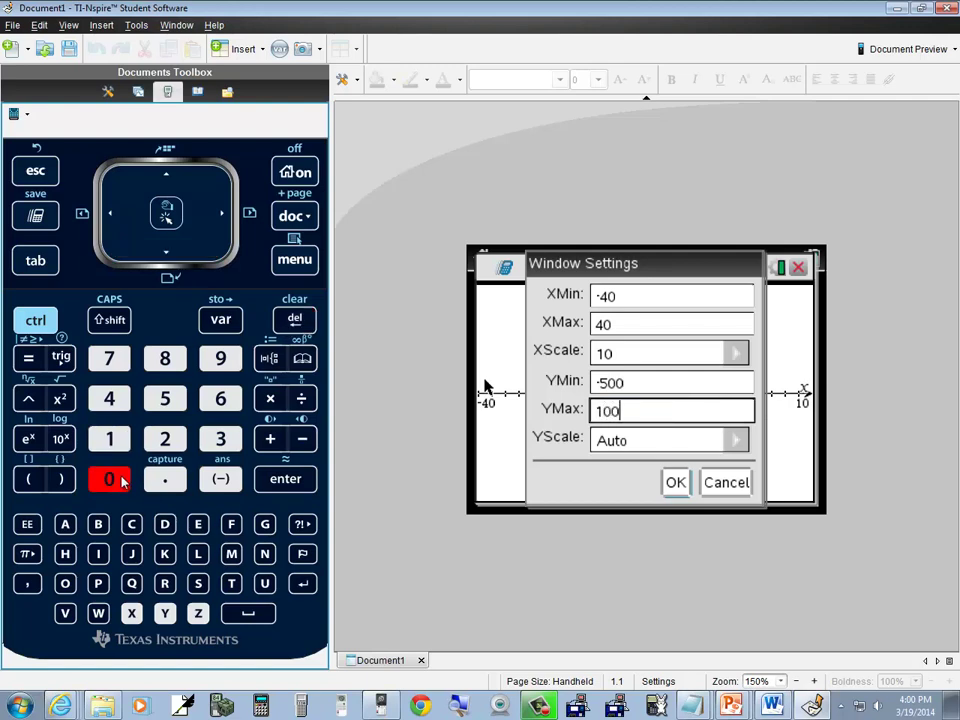
Step: Replace the automatic YScale with 100 and move on to the Window Settings confirmation
click(166, 255)
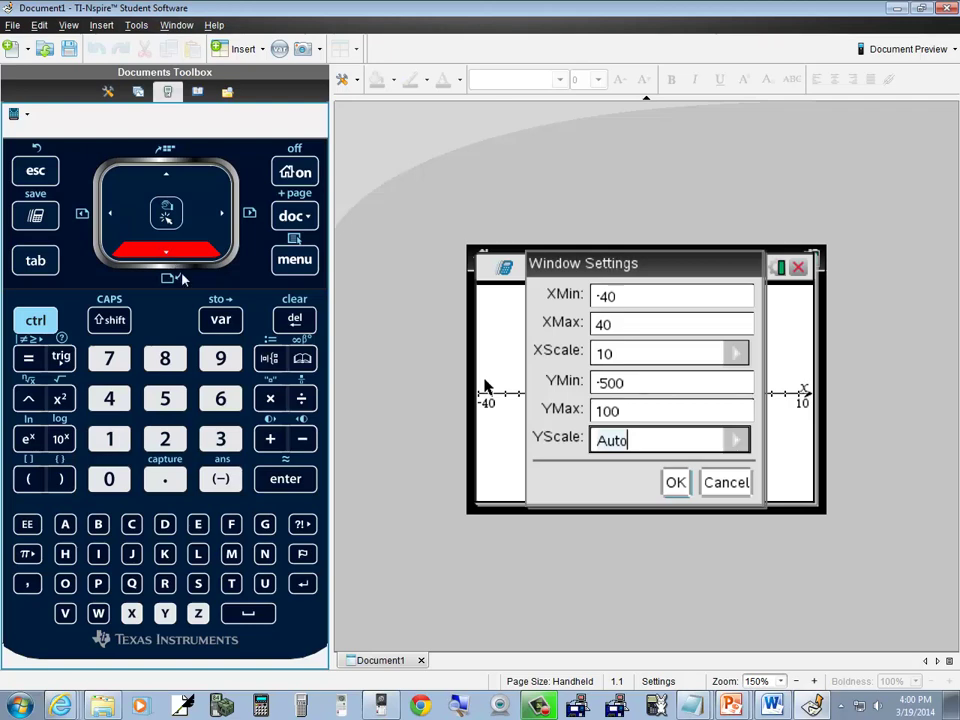
click(295, 320)
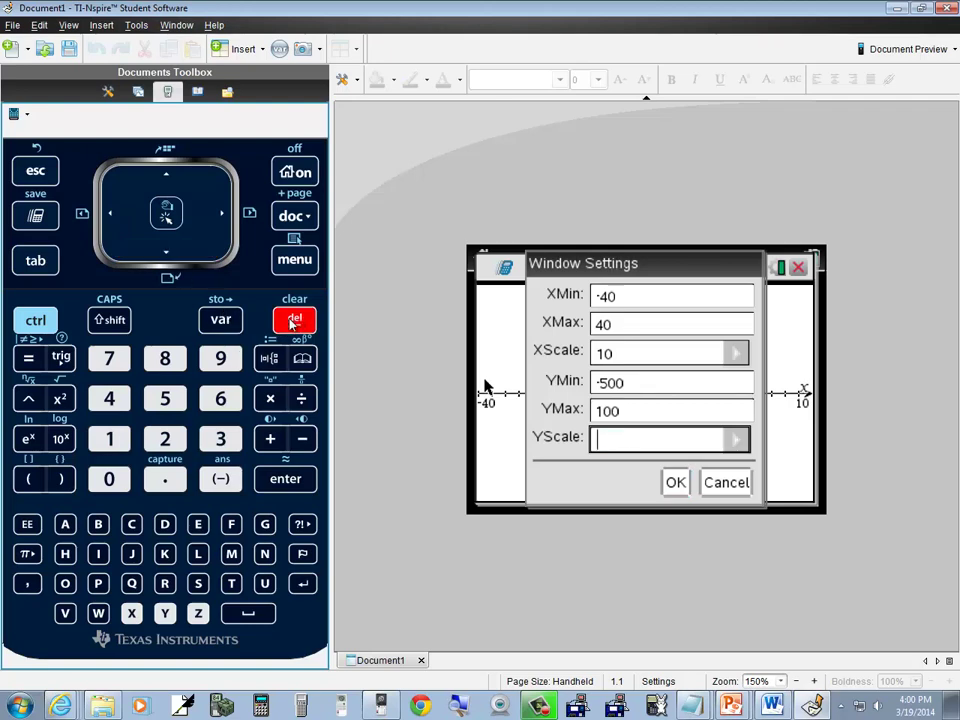
click(110, 440)
double_click(112, 481)
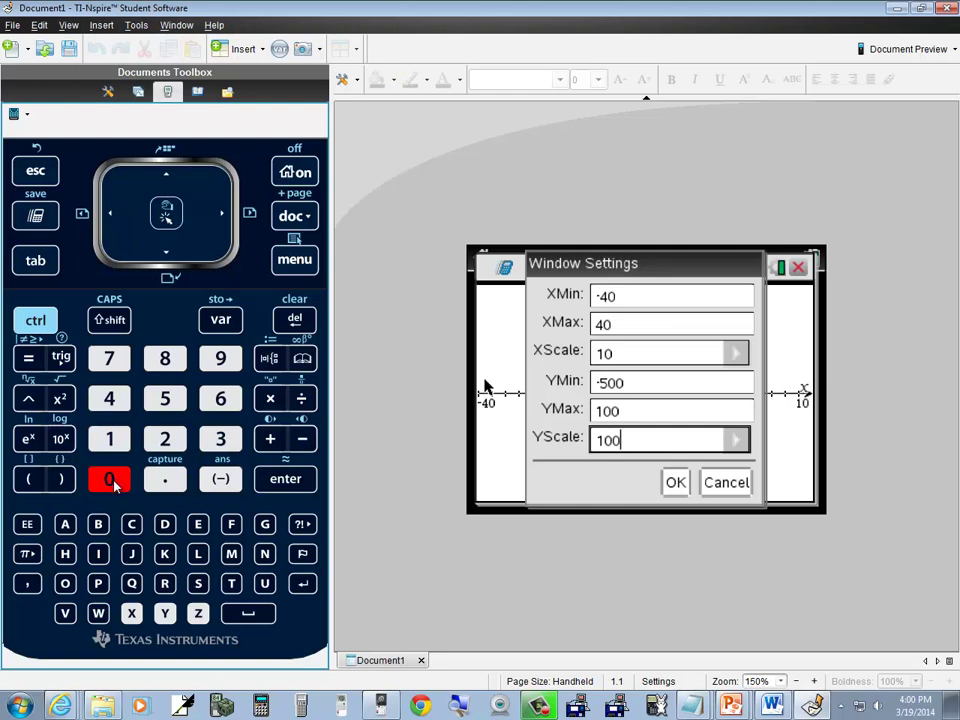
click(172, 253)
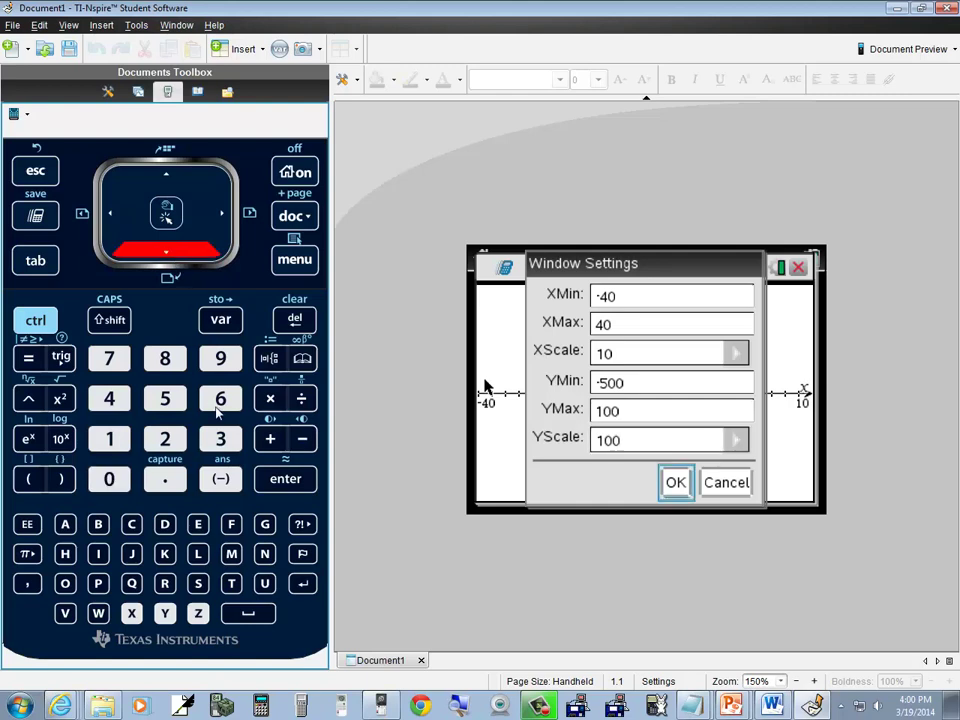
Step: Apply the custom window settings to the graph of y = x² − 400
click(287, 480)
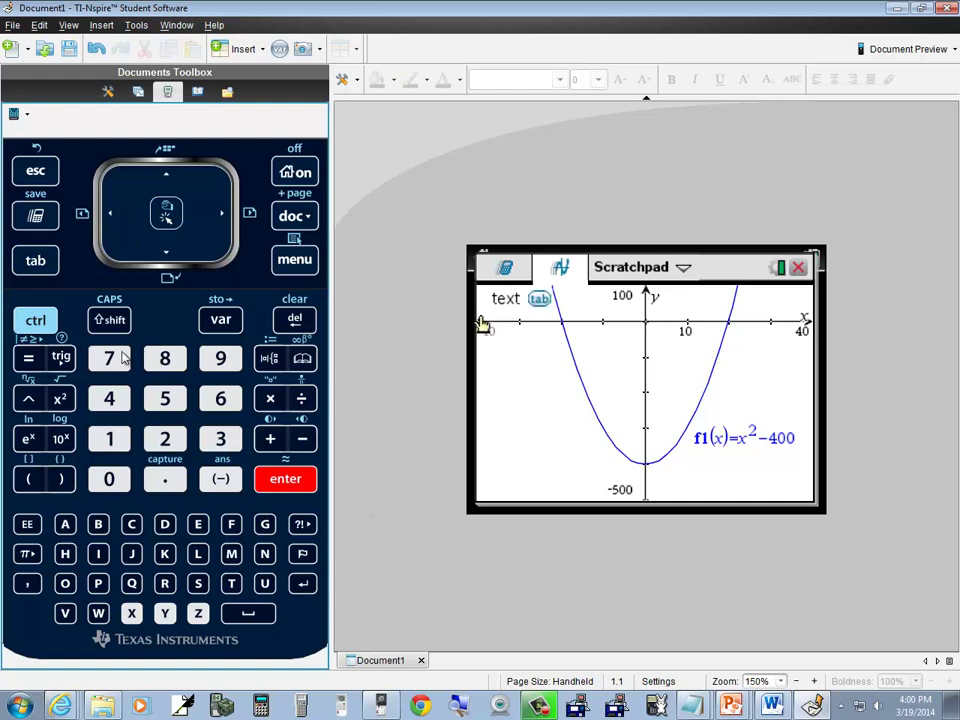
Step: Reopen the Window Settings for the graph and replace XMin with 50
click(294, 260)
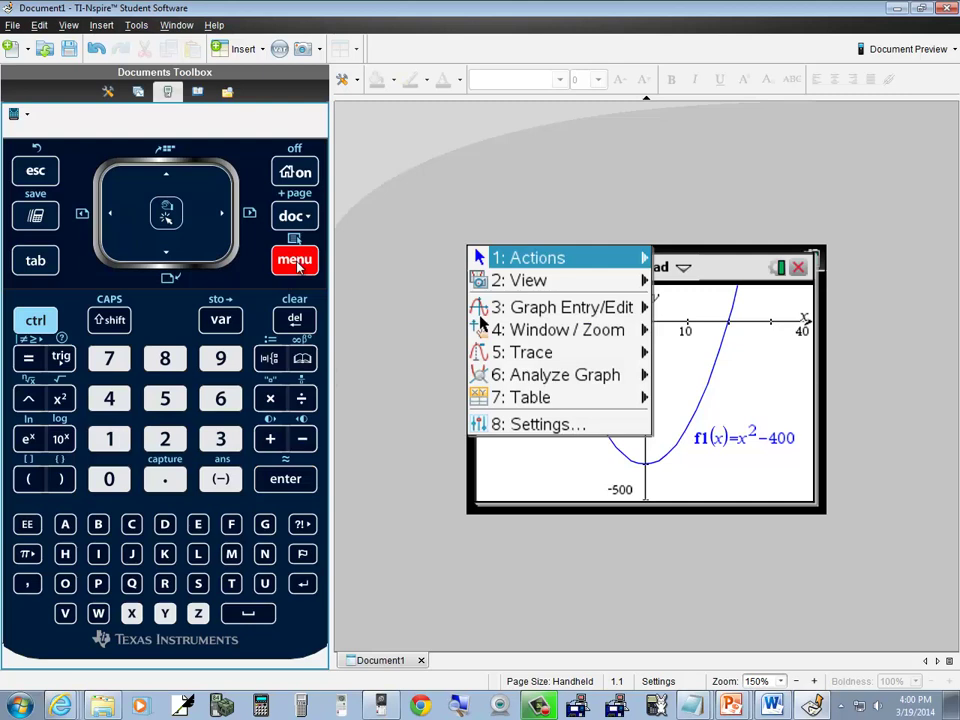
click(122, 399)
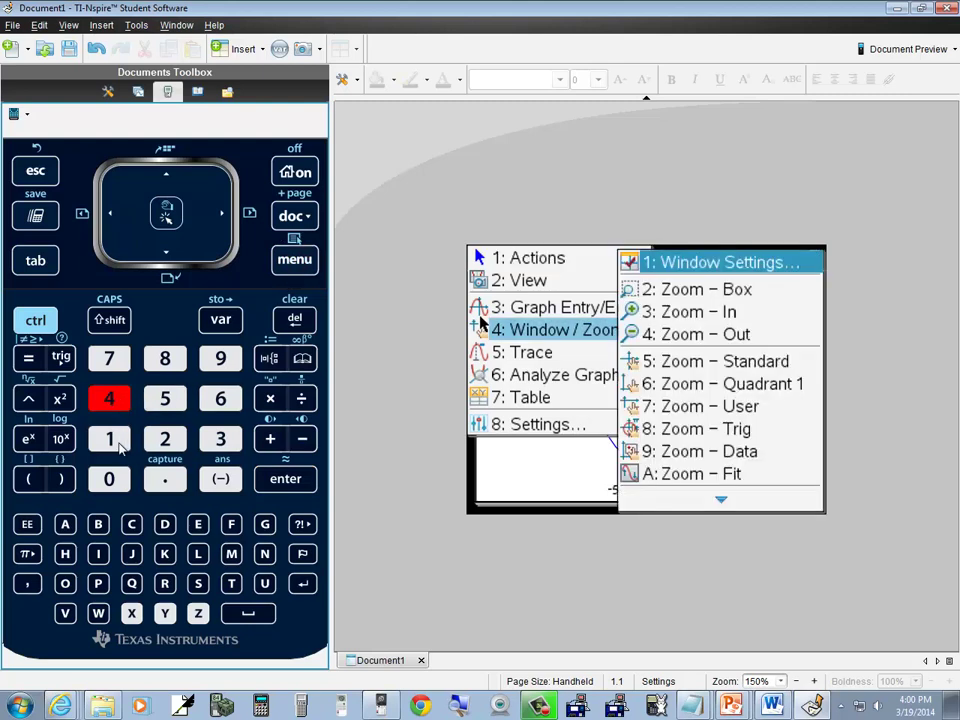
click(120, 447)
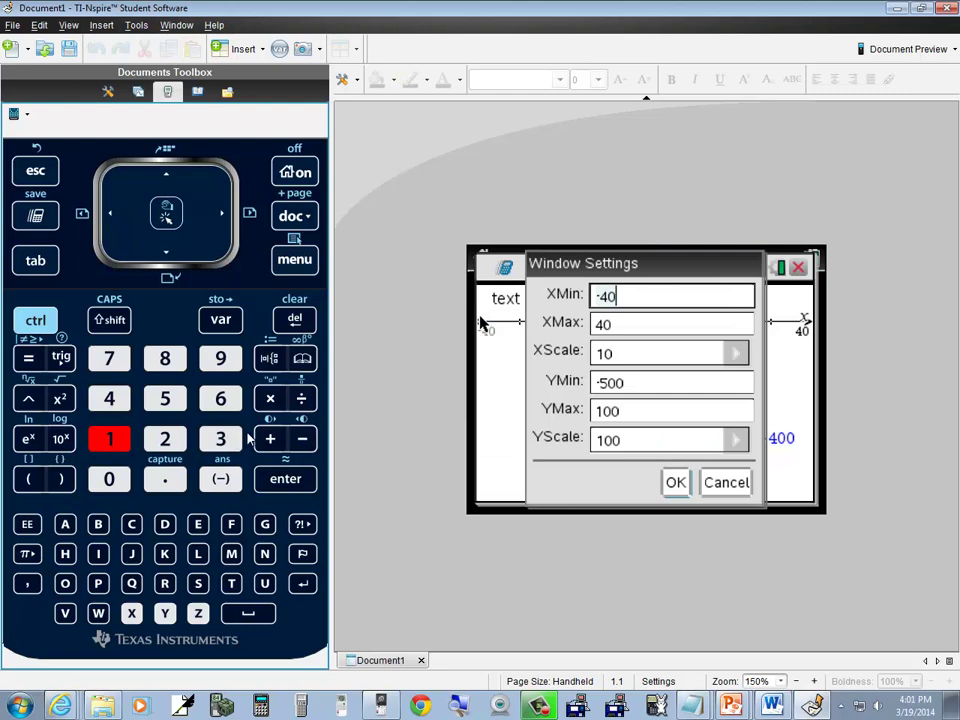
click(296, 320)
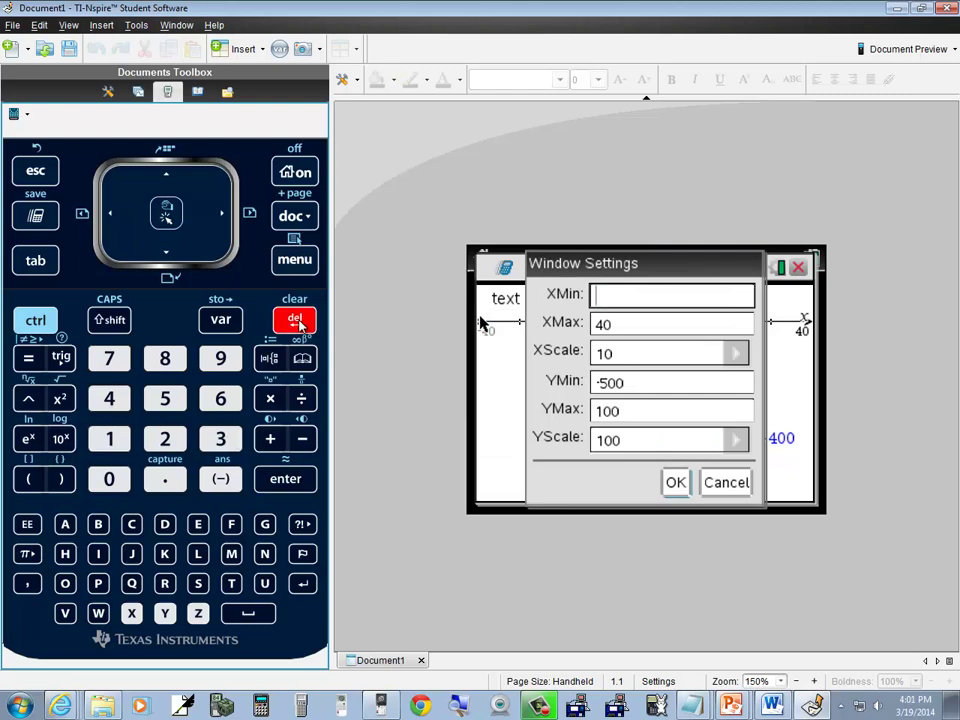
click(165, 399)
click(109, 479)
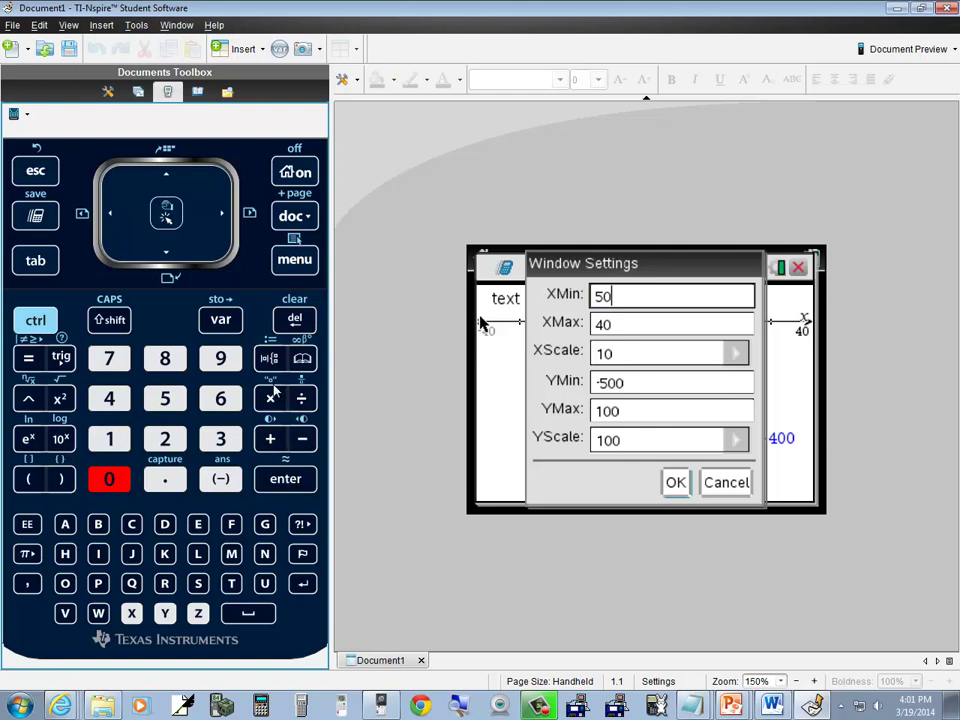
Step: Try to apply the Window Settings with an XMin of 50, greater than the XMax of 40
click(173, 254)
click(173, 254)
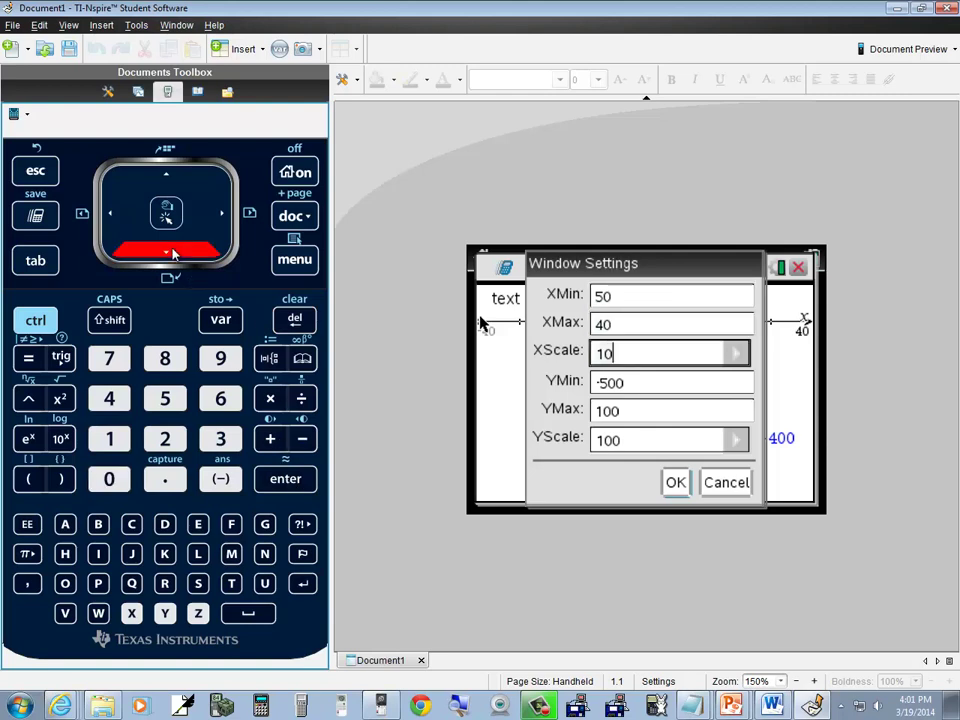
click(173, 254)
click(173, 254)
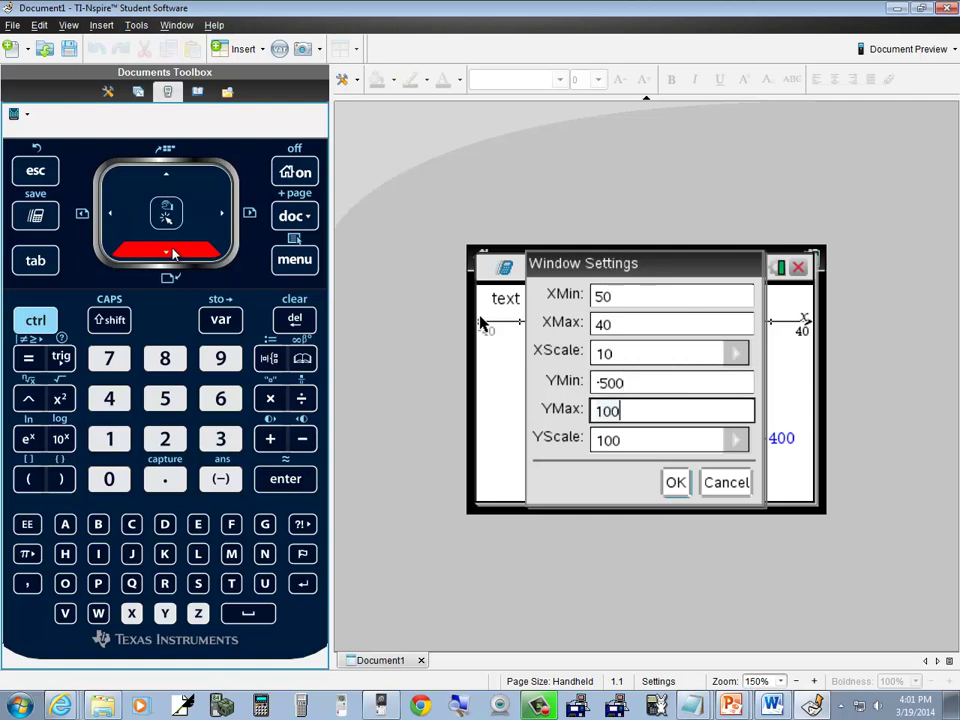
click(173, 254)
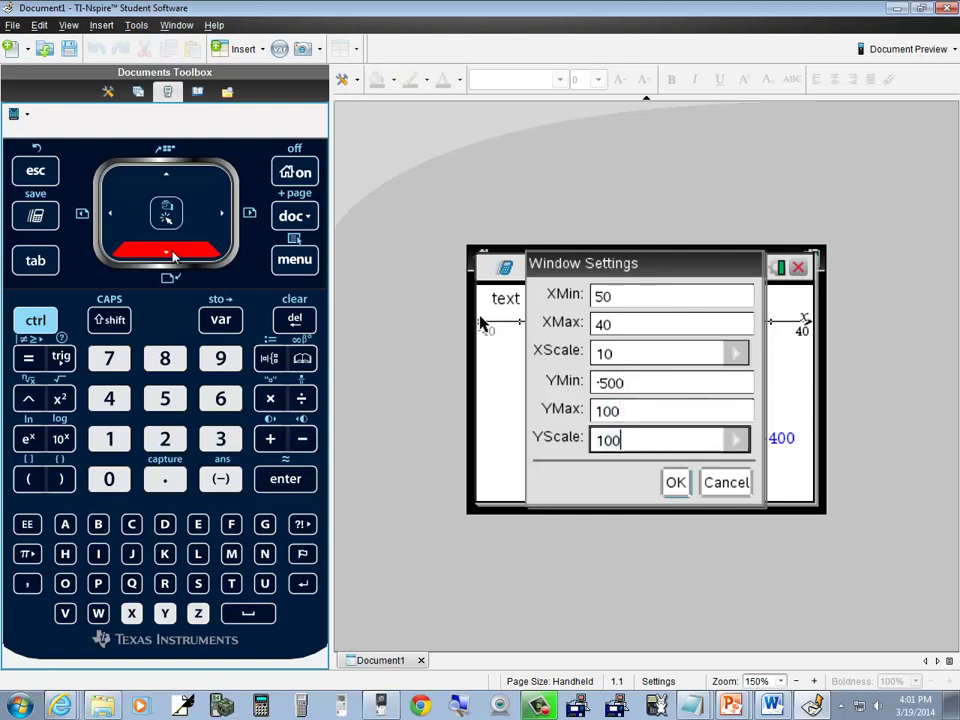
click(173, 254)
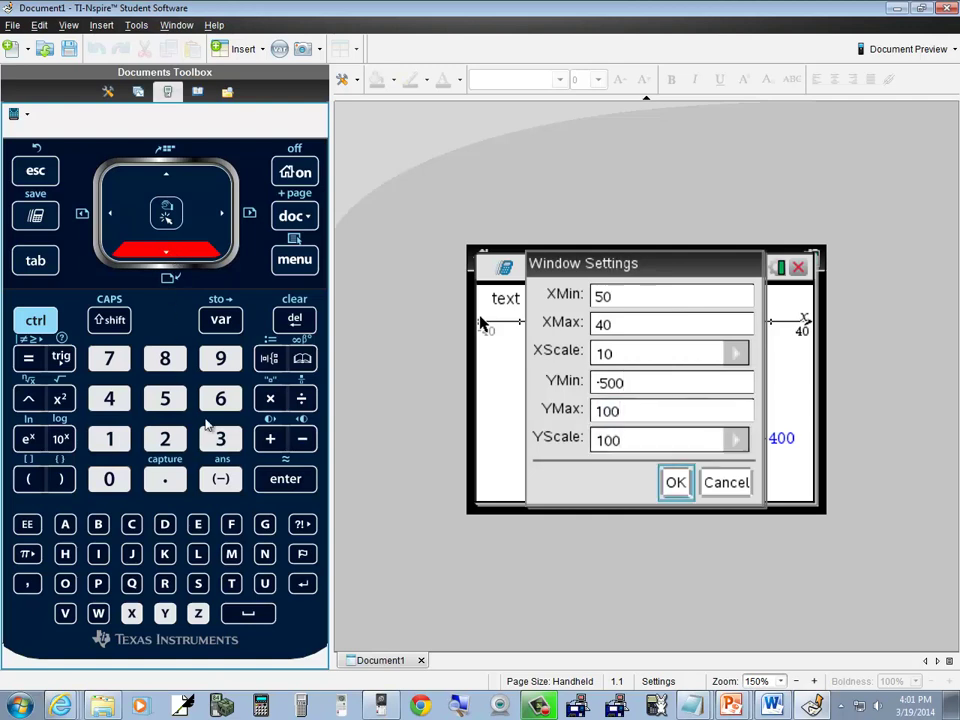
click(290, 481)
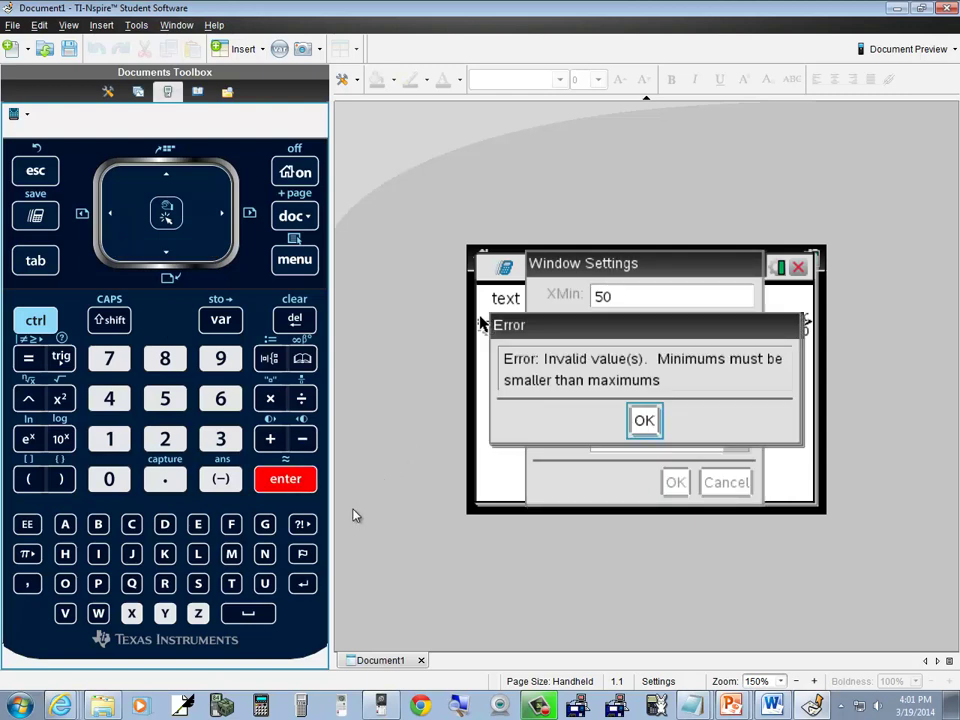
click(291, 482)
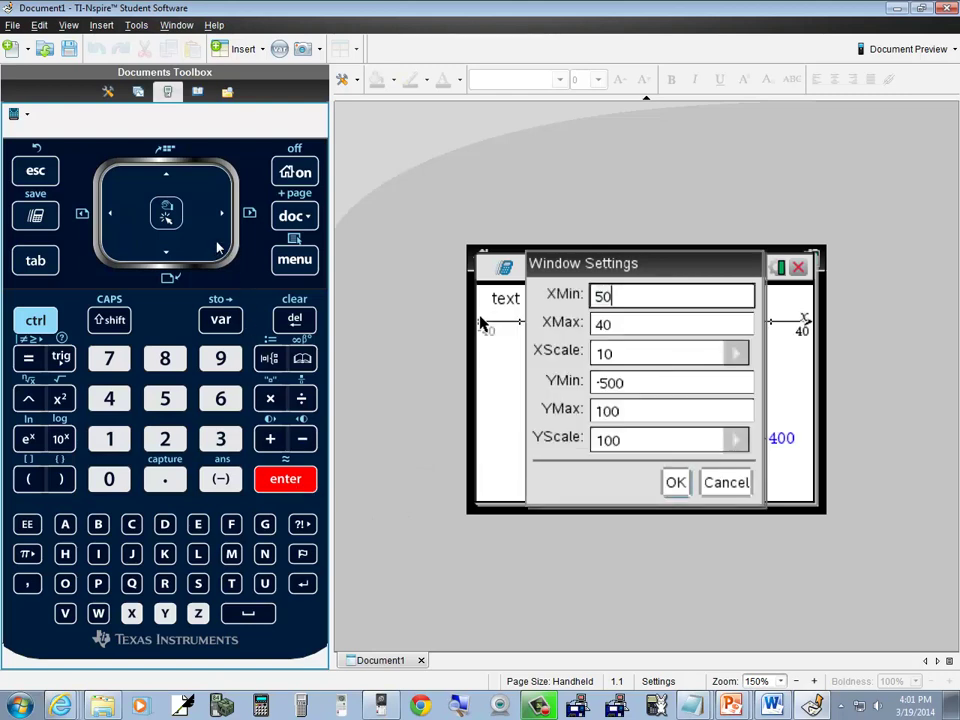
Step: Set XMin back to -40 and apply the Window Settings, leaving the other fields as they are
click(293, 319)
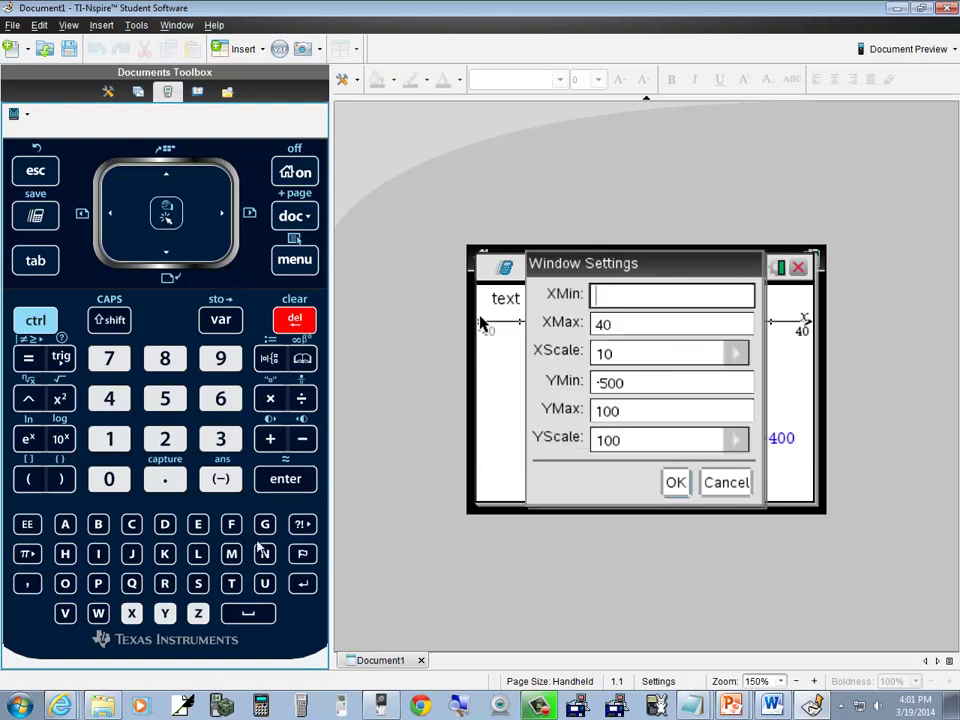
click(220, 479)
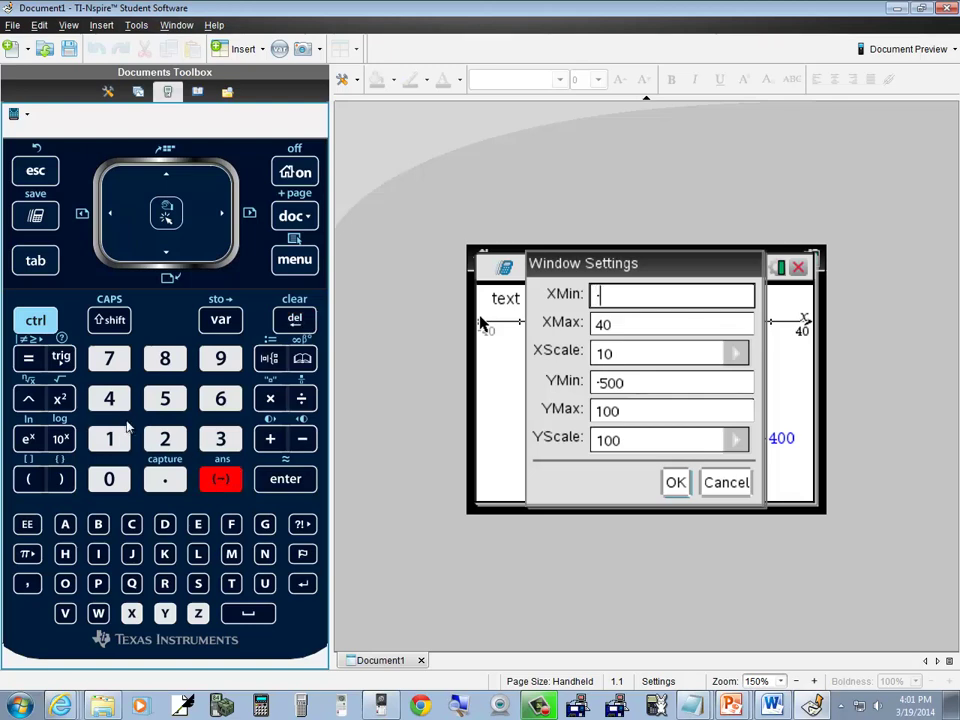
click(110, 399)
click(109, 479)
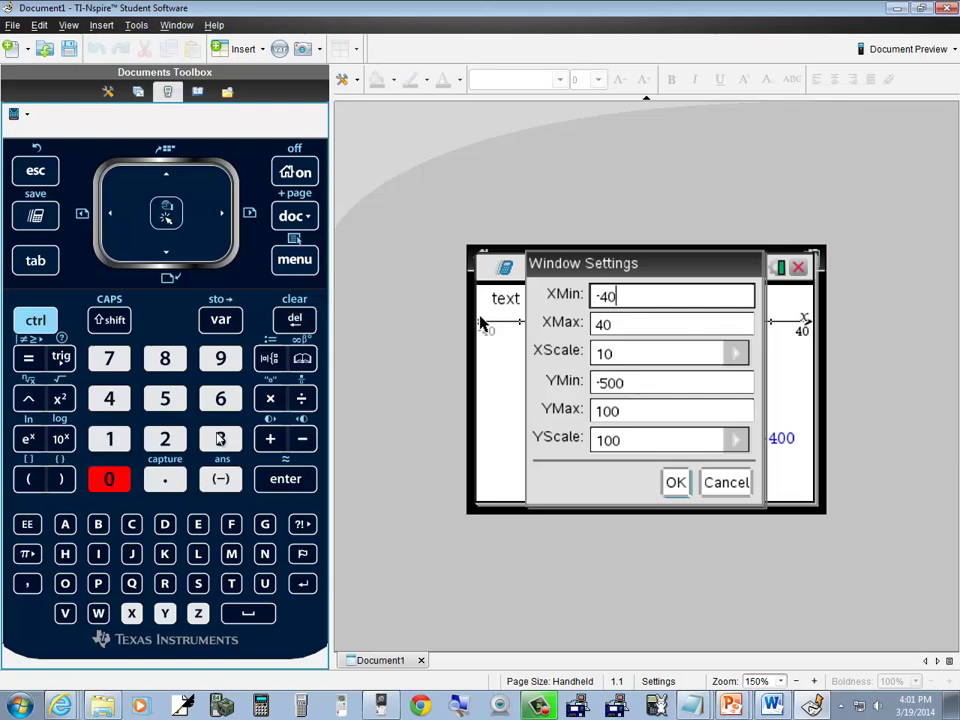
click(168, 254)
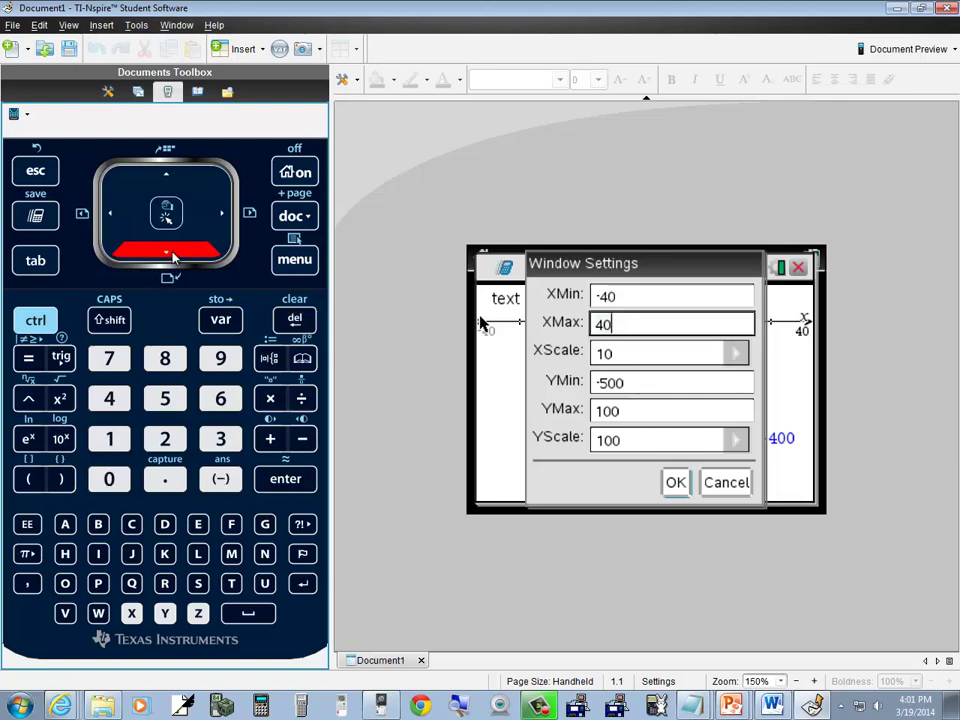
click(172, 257)
click(172, 257)
click(172, 257)
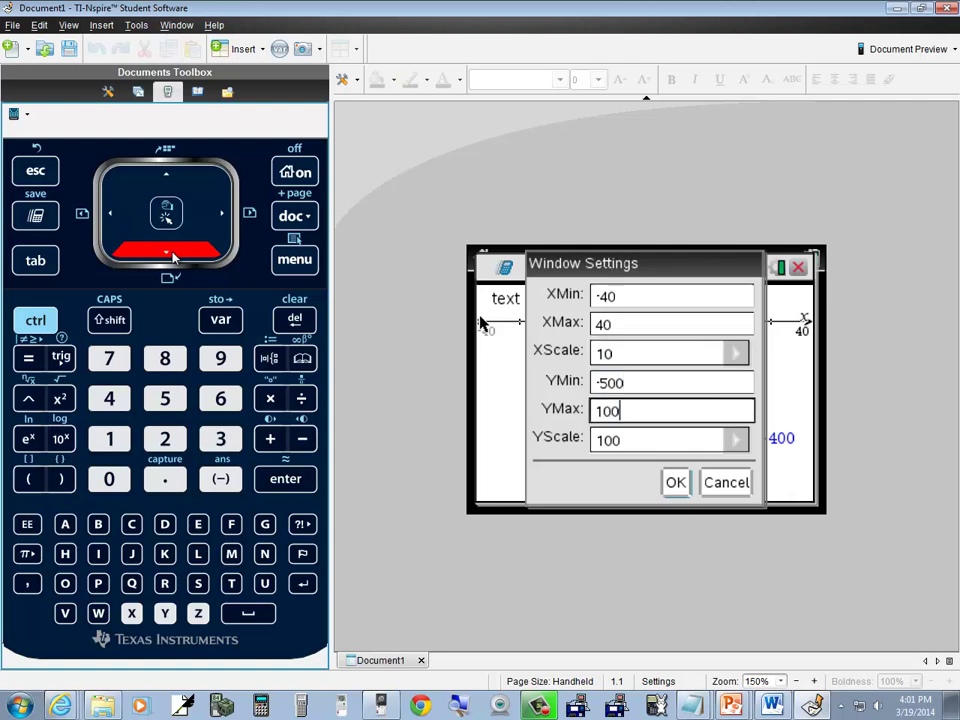
click(172, 257)
click(172, 257)
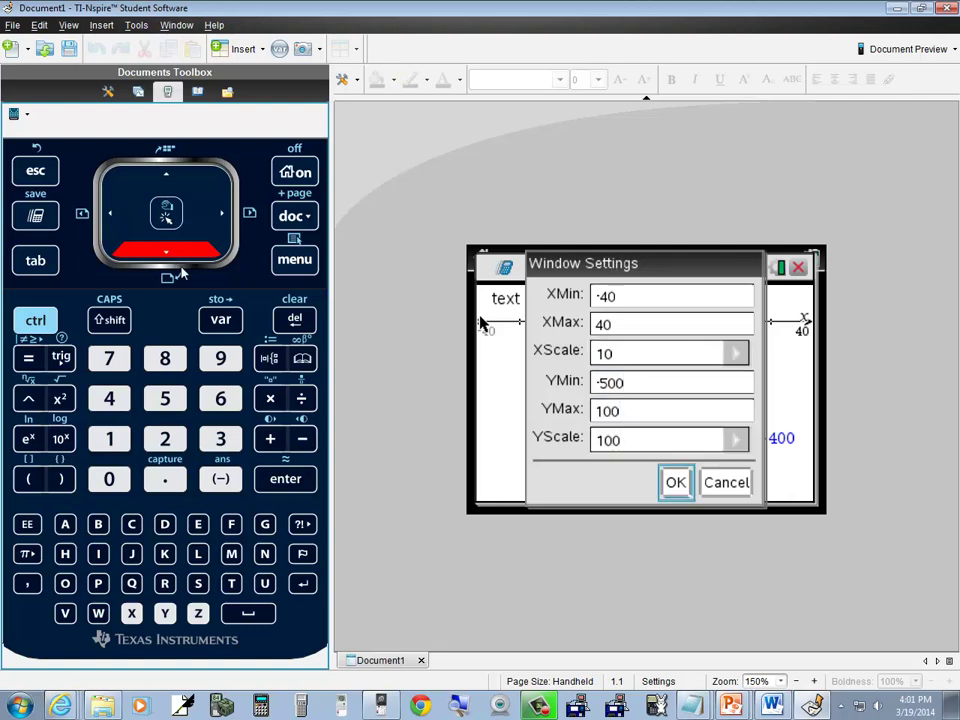
click(287, 479)
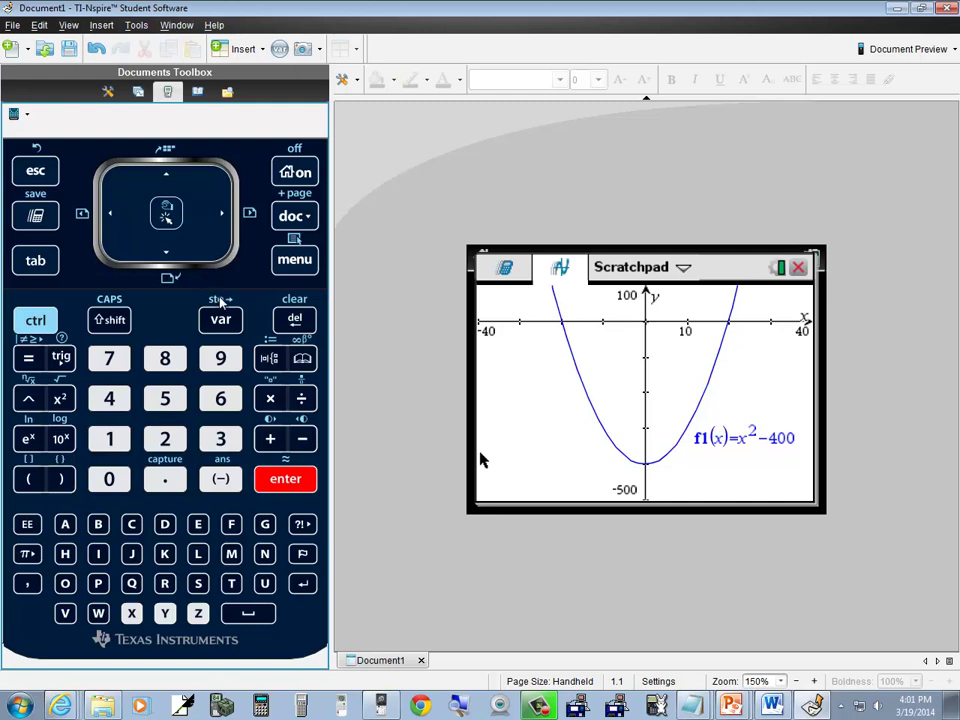
Step: Reset the graph window with Zoom – Standard
click(295, 264)
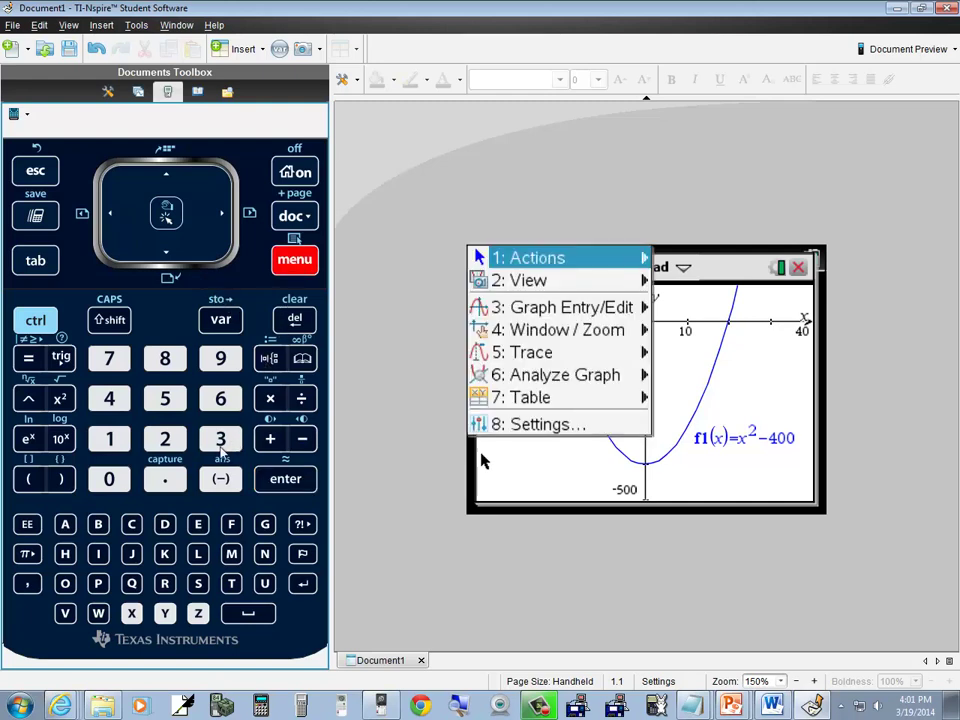
click(119, 399)
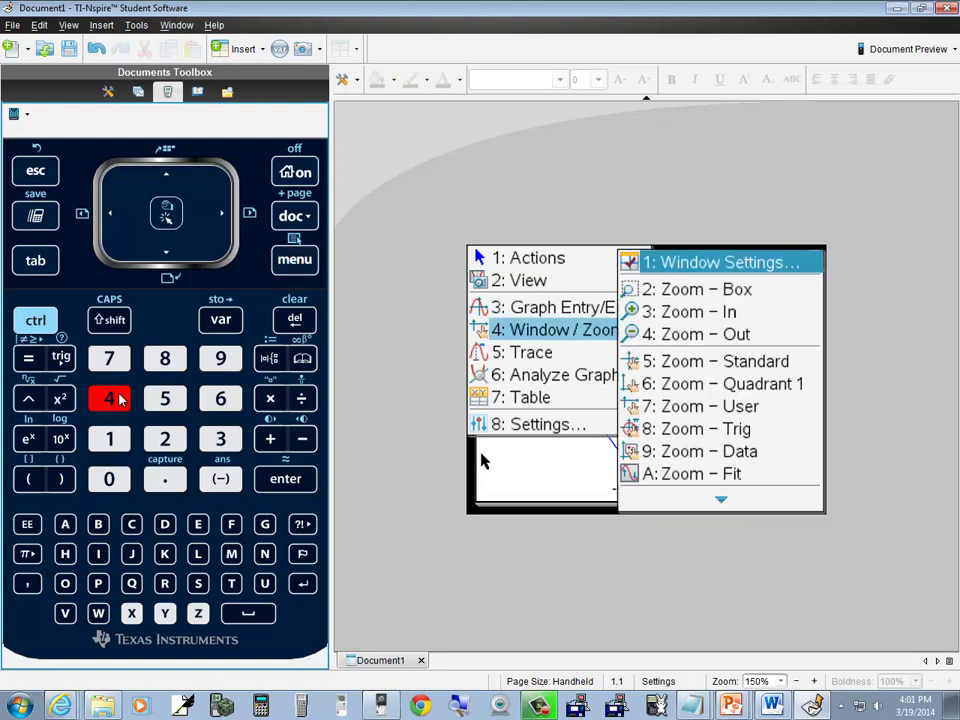
click(167, 399)
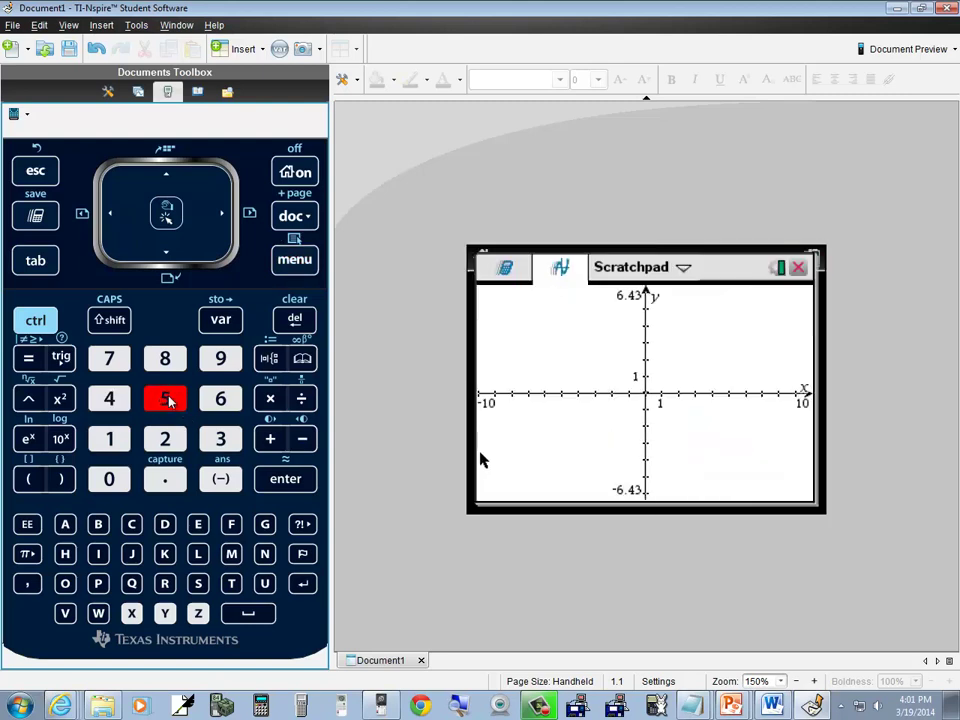